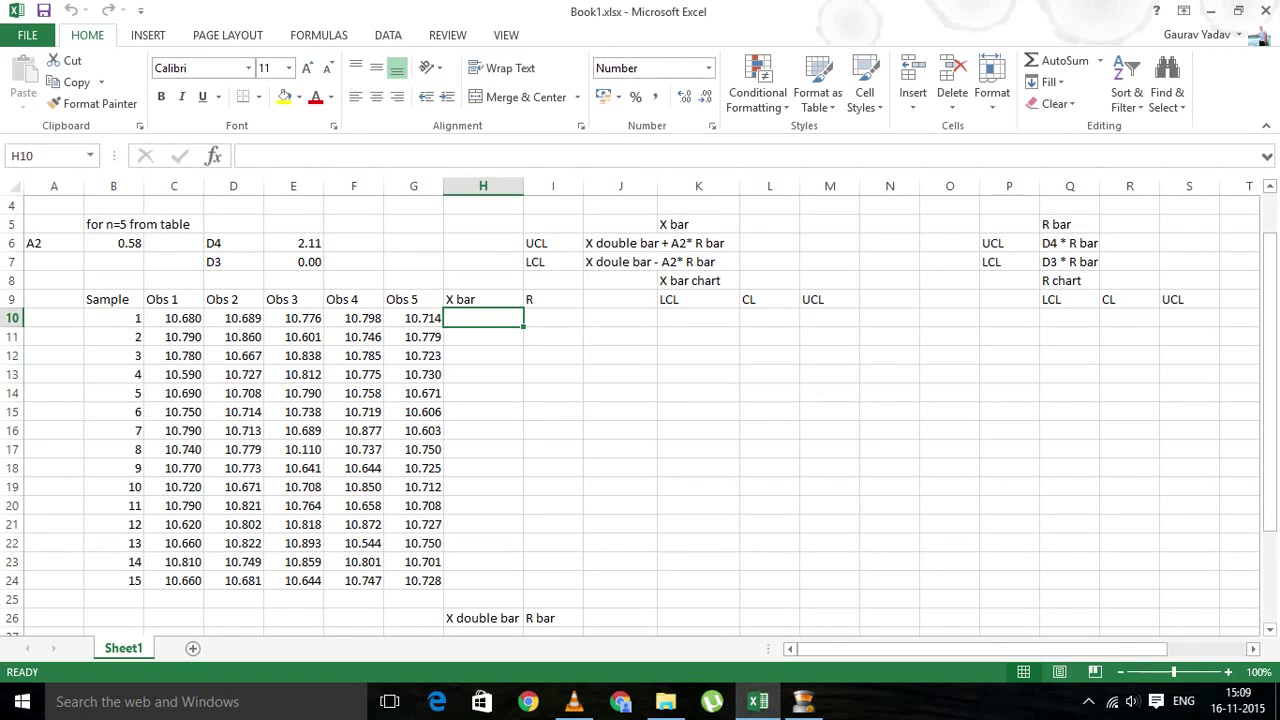
Calculate each sample's X bar with =AVERAGE(C10:G10) in H10 and fill the formula down to H24
text(=av)
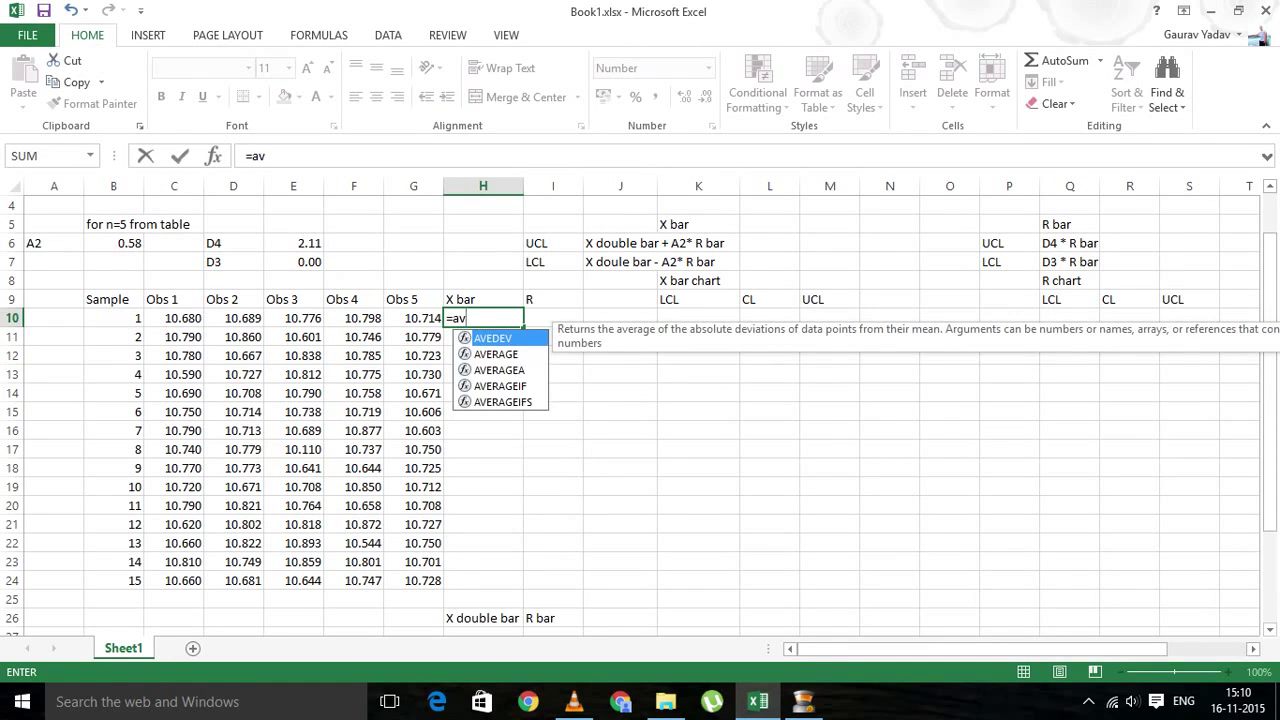
key(Down)
key(Tab)
click(173, 318)
drag(174, 318, 413, 318)
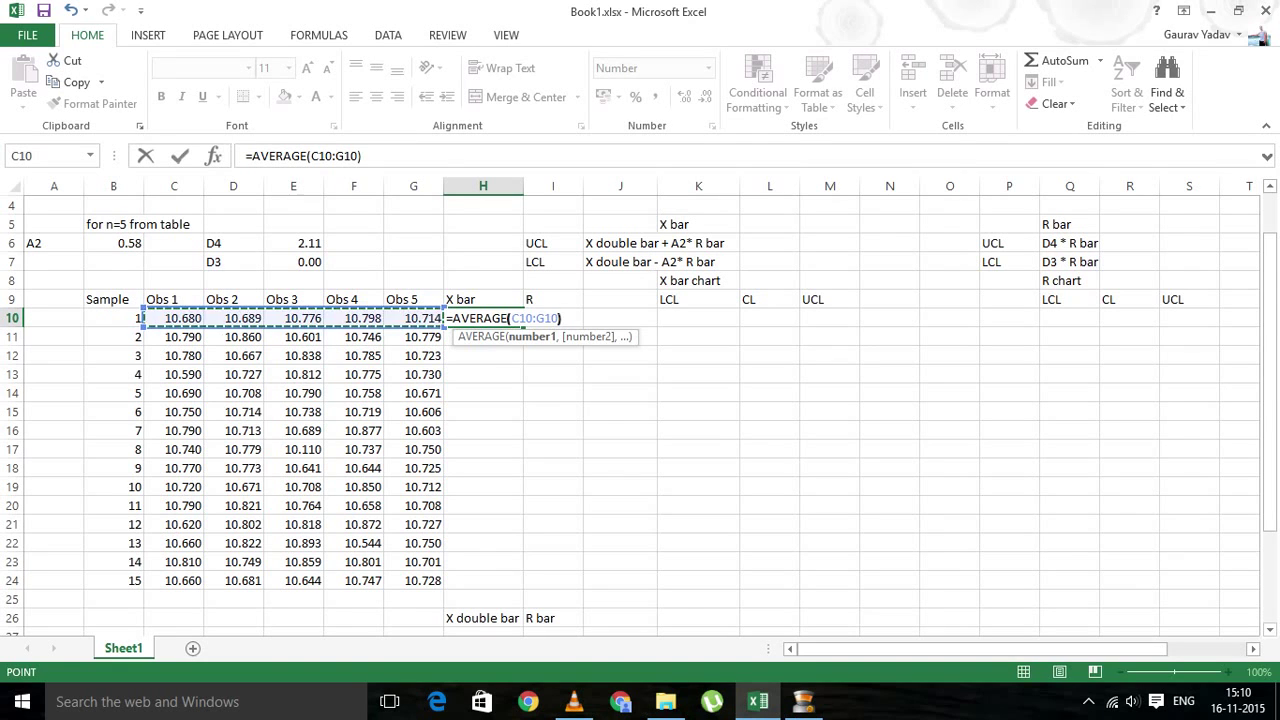
text())
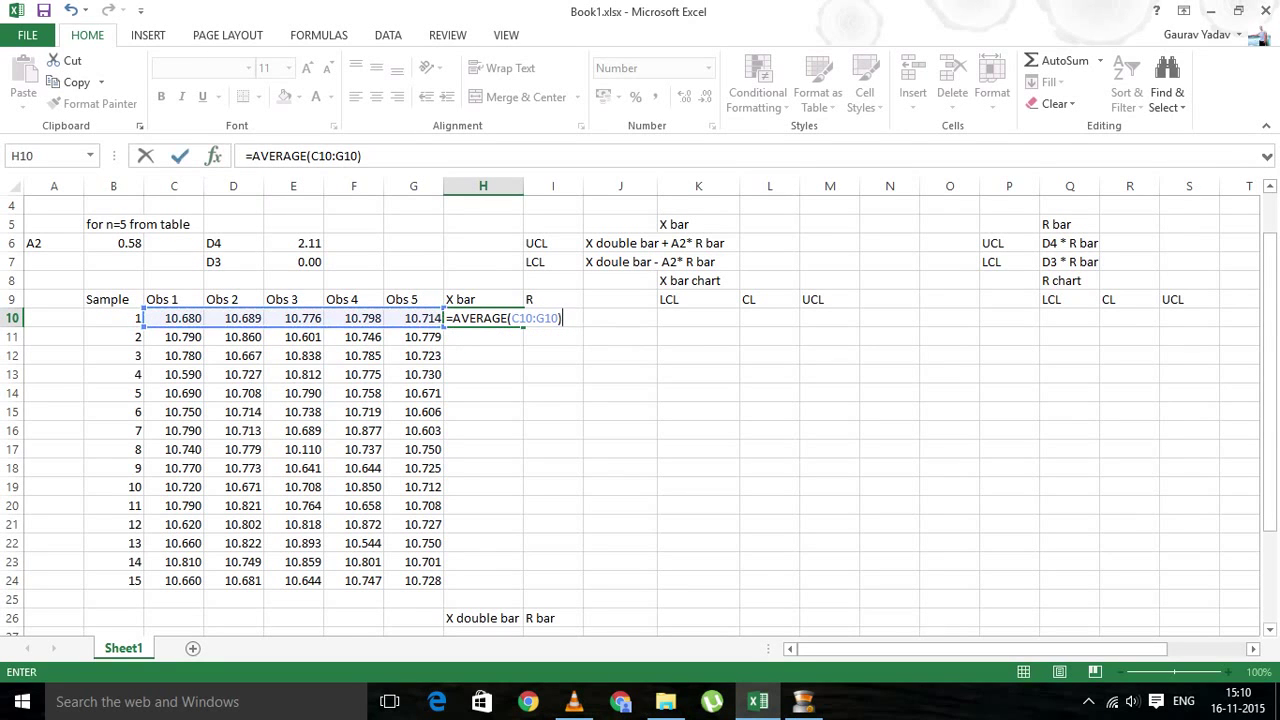
key(Return)
key(Up)
drag(523, 327, 522, 588)
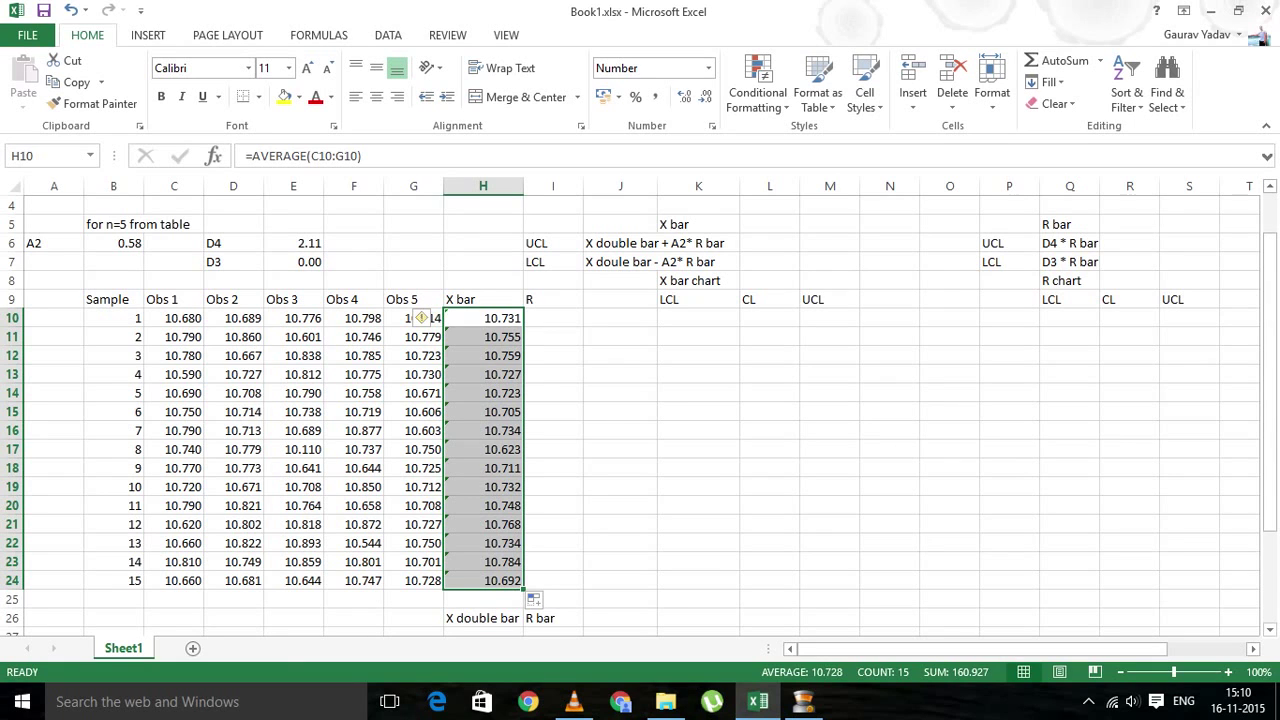
Calculate each sample's range R with =MAX(C10:G10)-MIN(C10:G10) in I10 and fill the formula down to I24
click(553, 318)
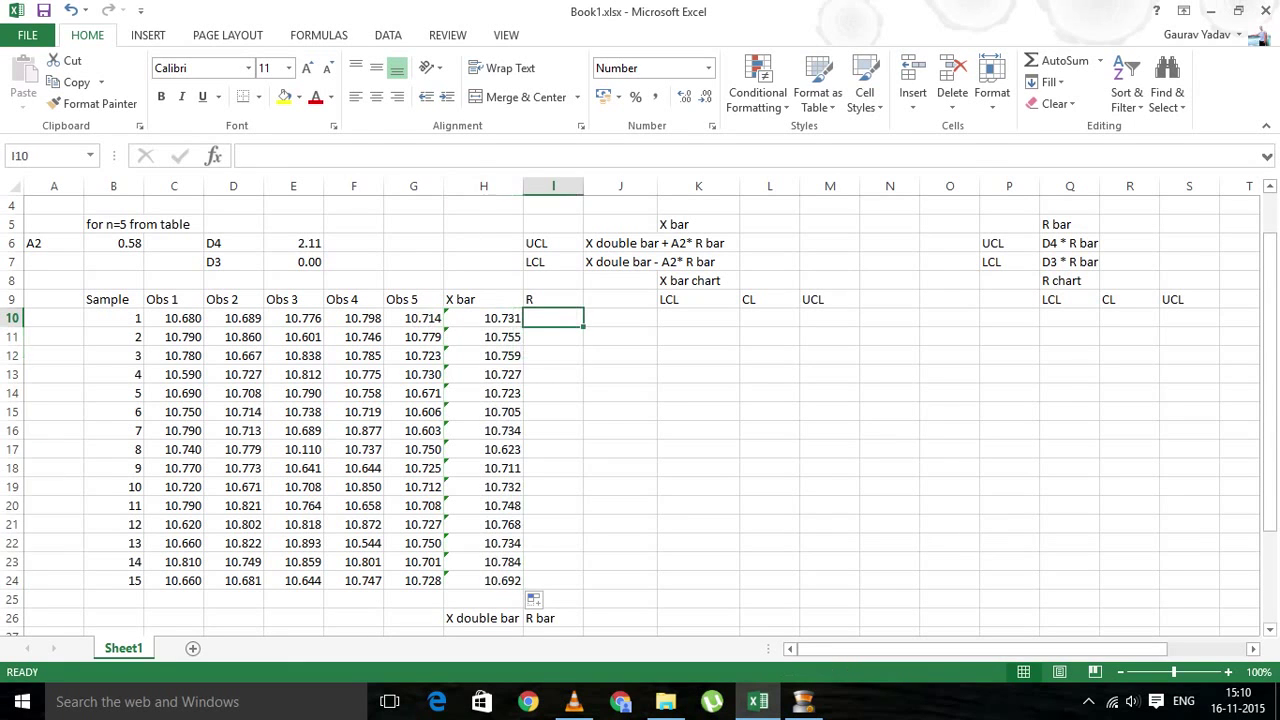
text(=max)
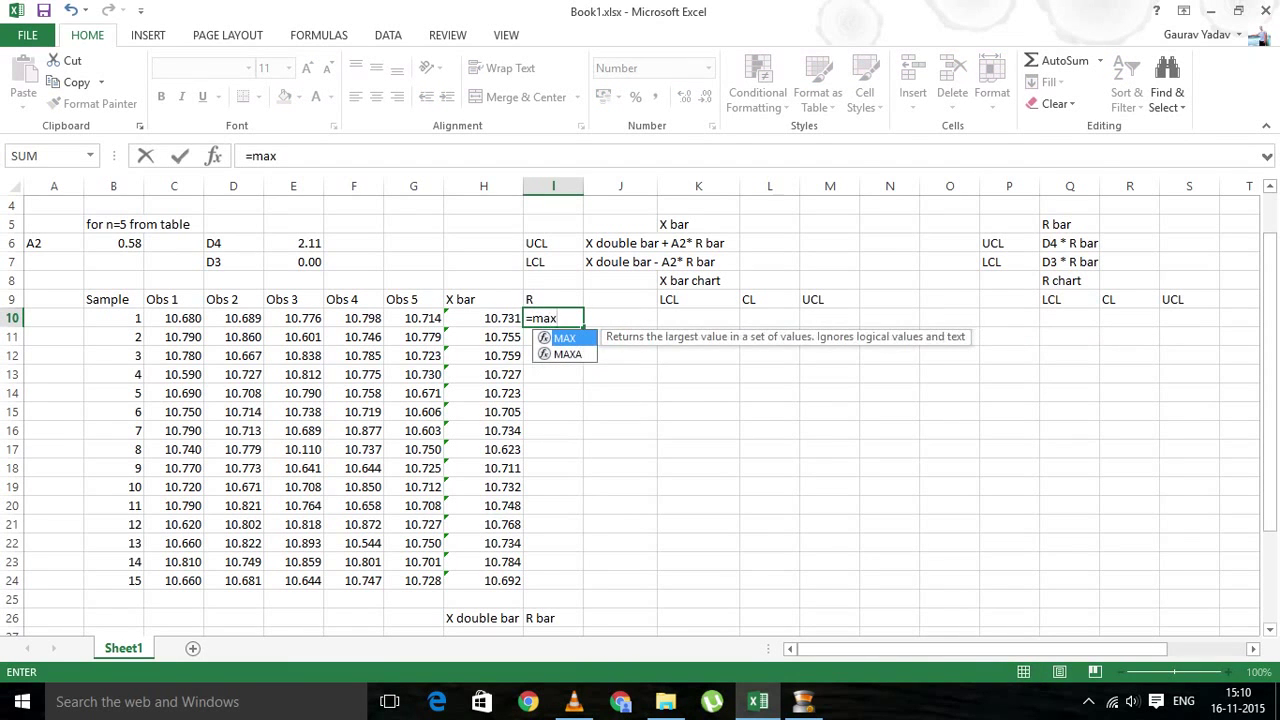
key(Tab)
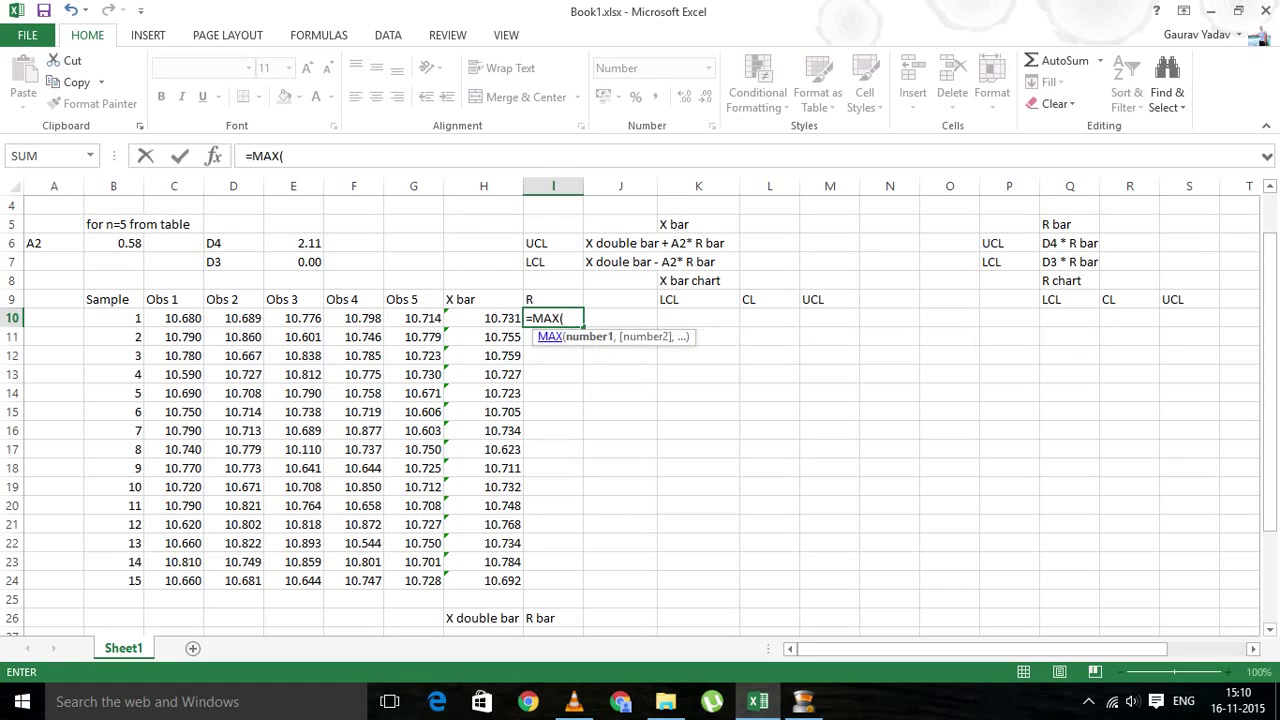
drag(172, 318, 441, 320)
text())
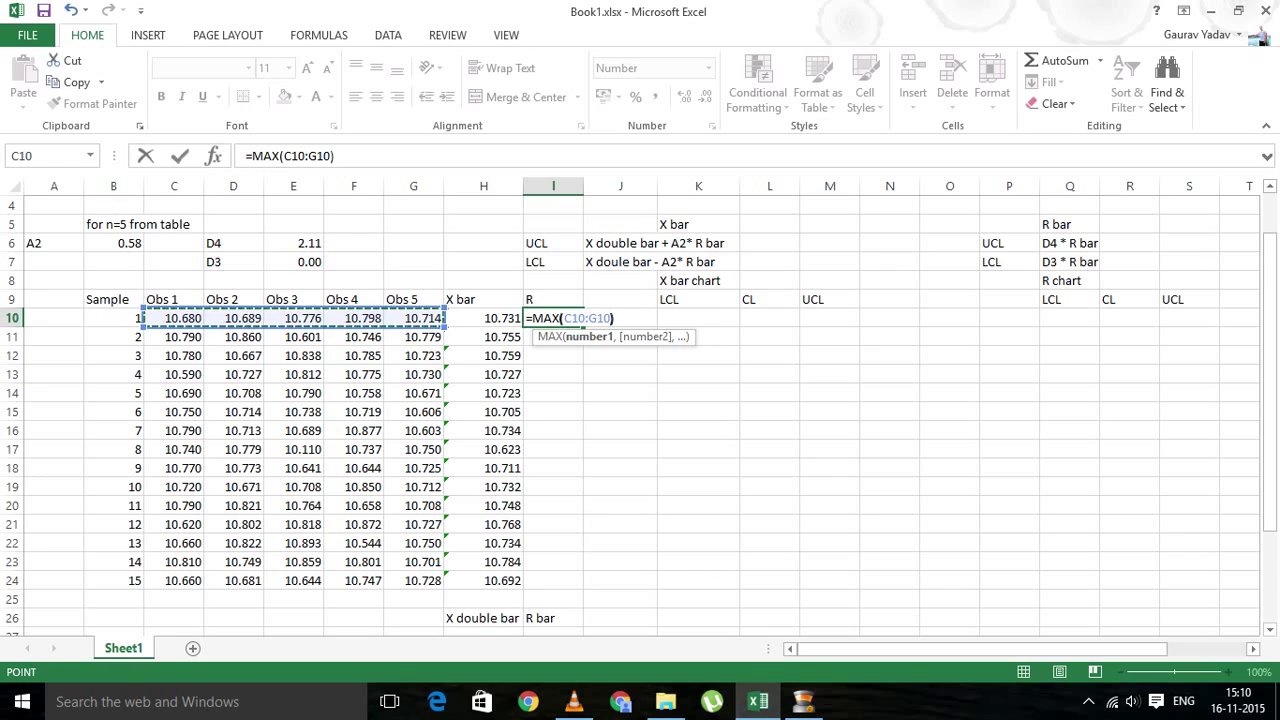
text(-)
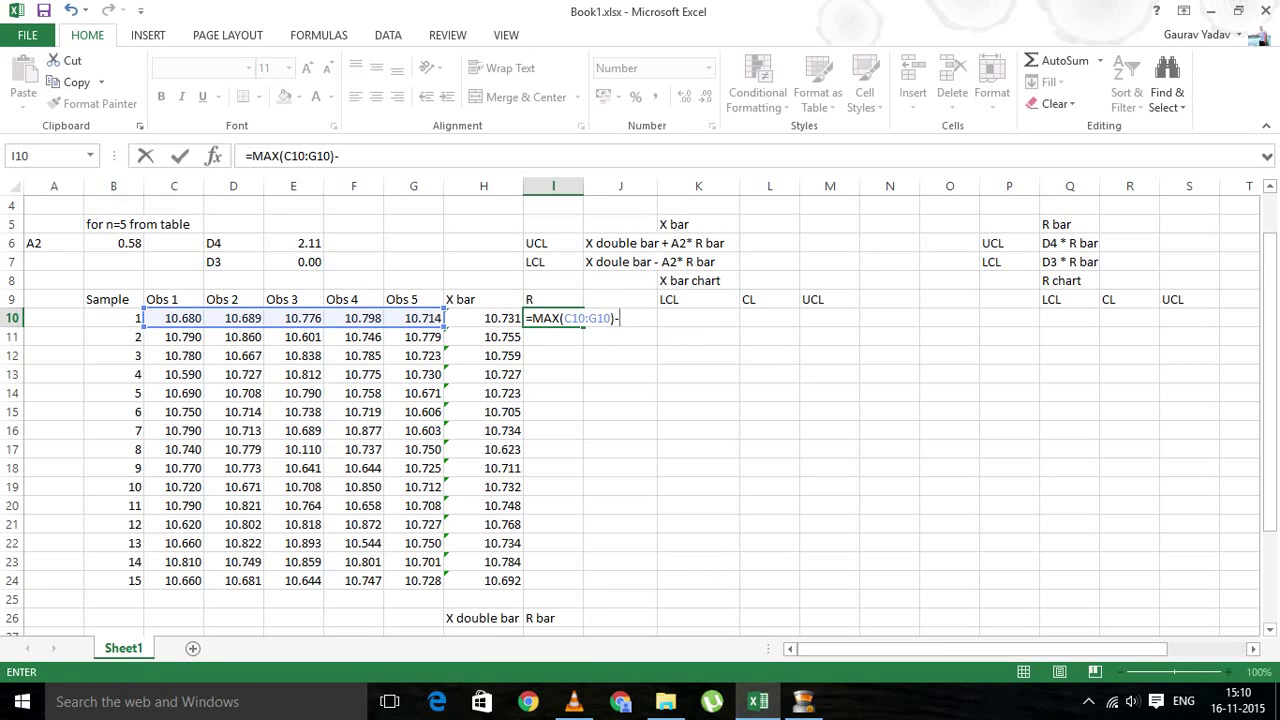
text(min)
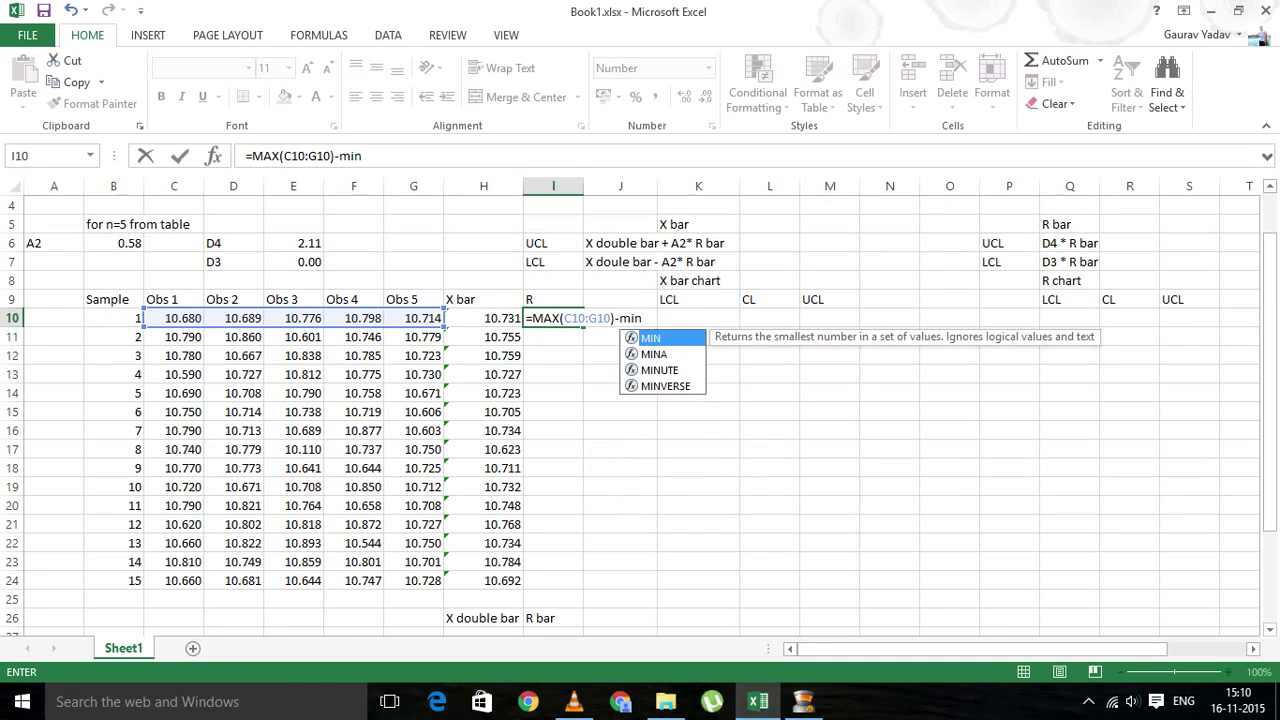
key(Tab)
drag(172, 318, 440, 322)
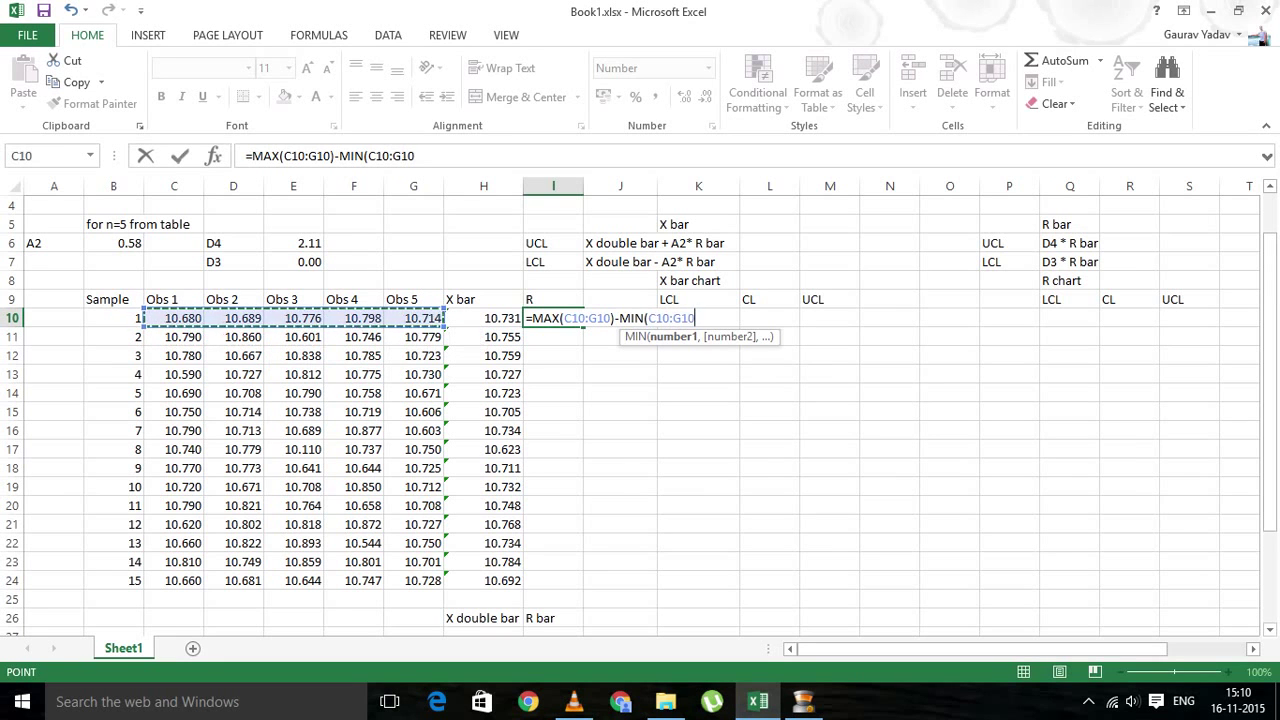
key(Return)
key(Up)
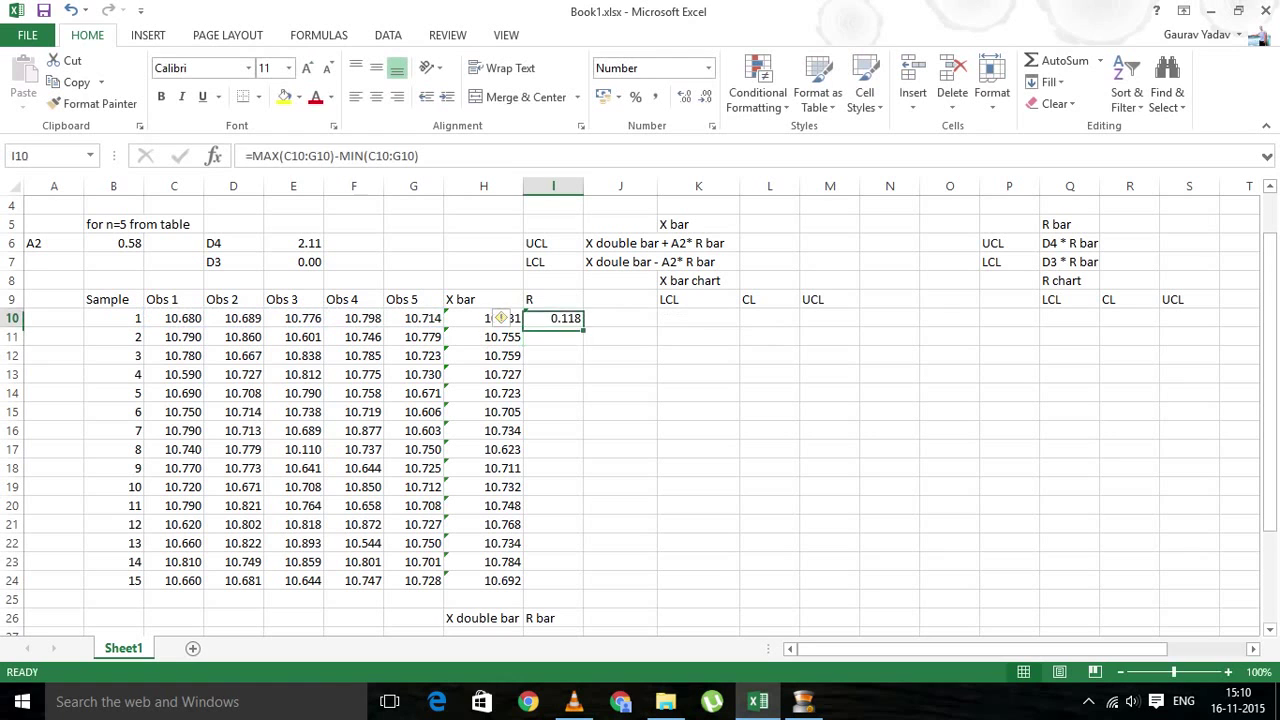
drag(583, 327, 583, 590)
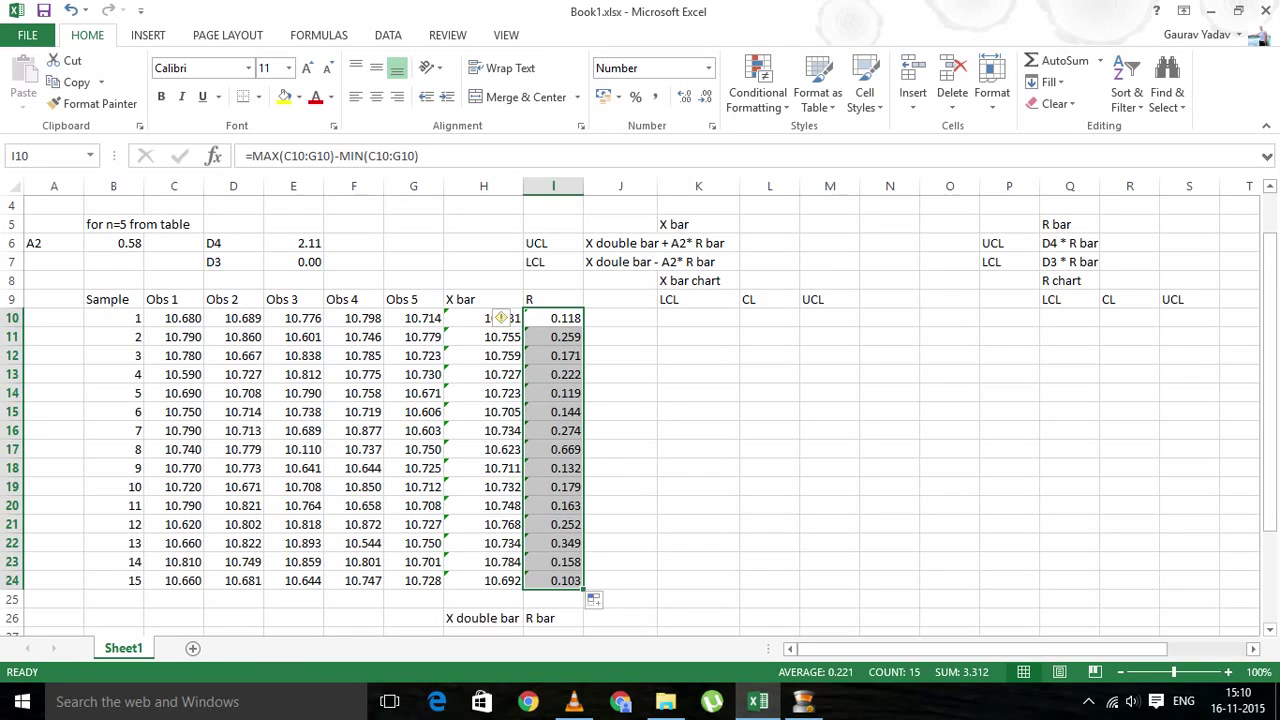
Calculate X double bar with =AVERAGE(H10:H24) in H25 and fill the formula across to I25 for R bar
click(483, 599)
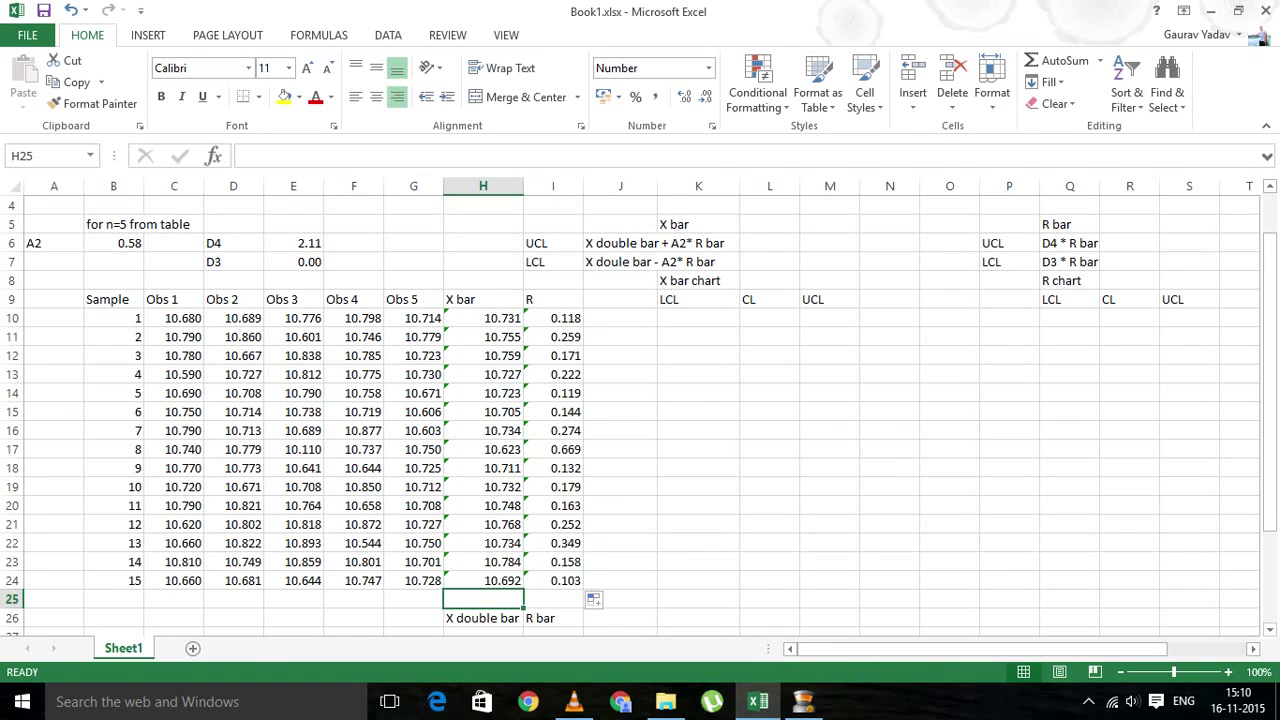
text(=ave)
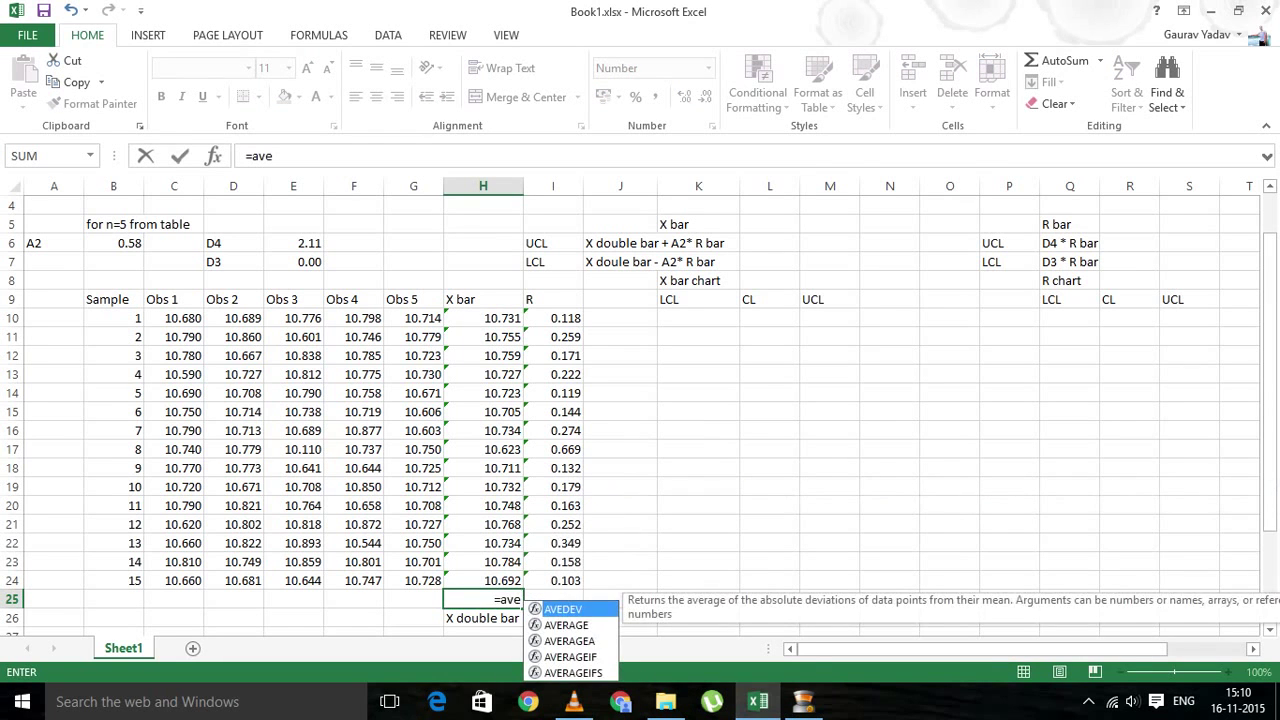
key(Down)
key(Tab)
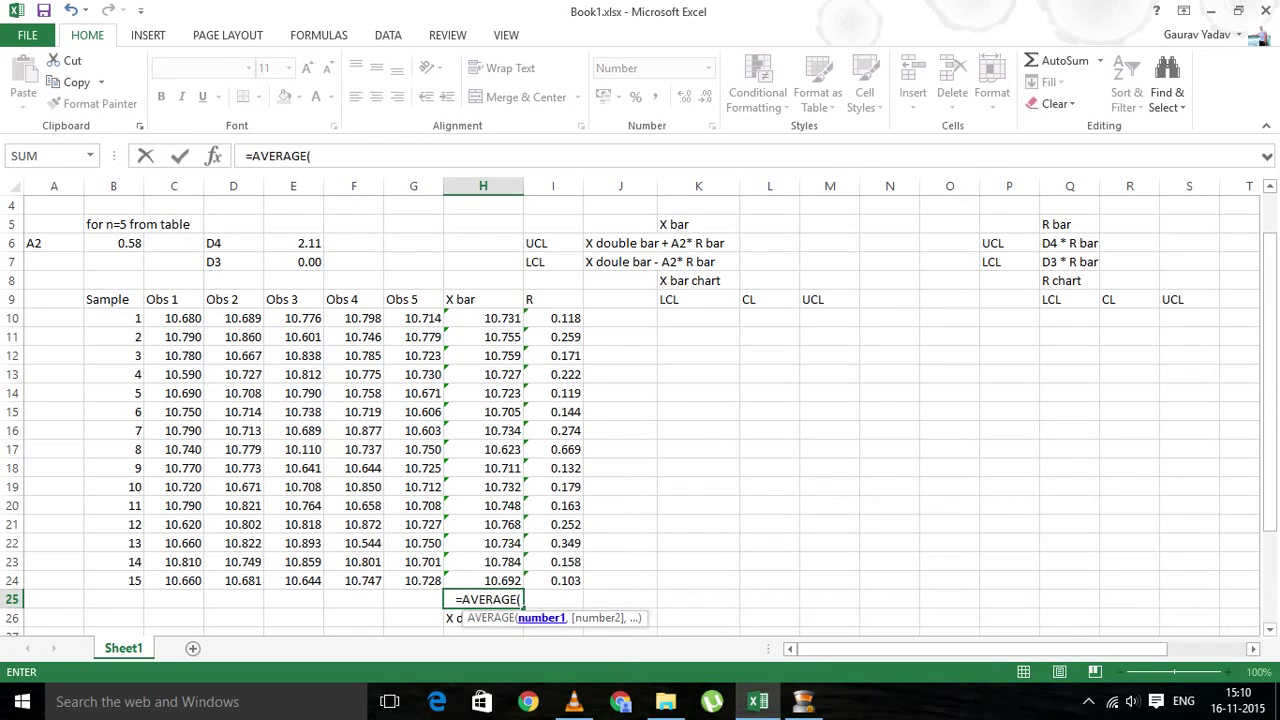
drag(483, 318, 492, 584)
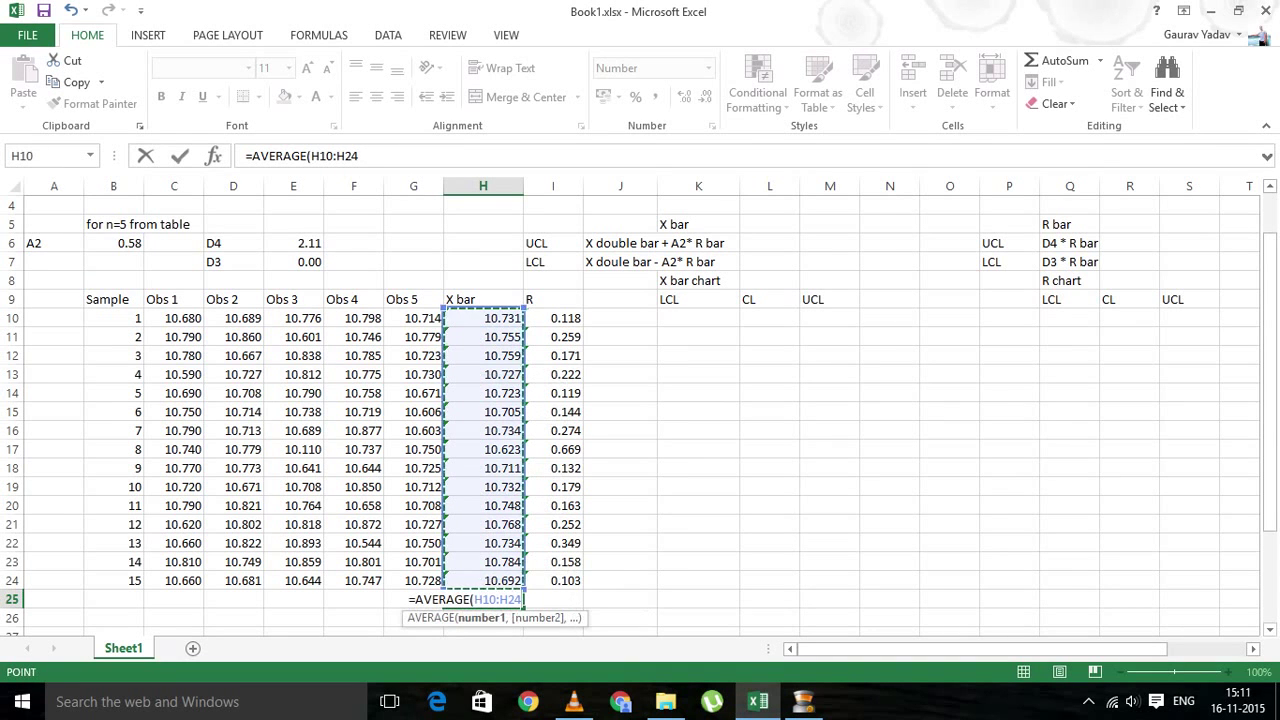
text())
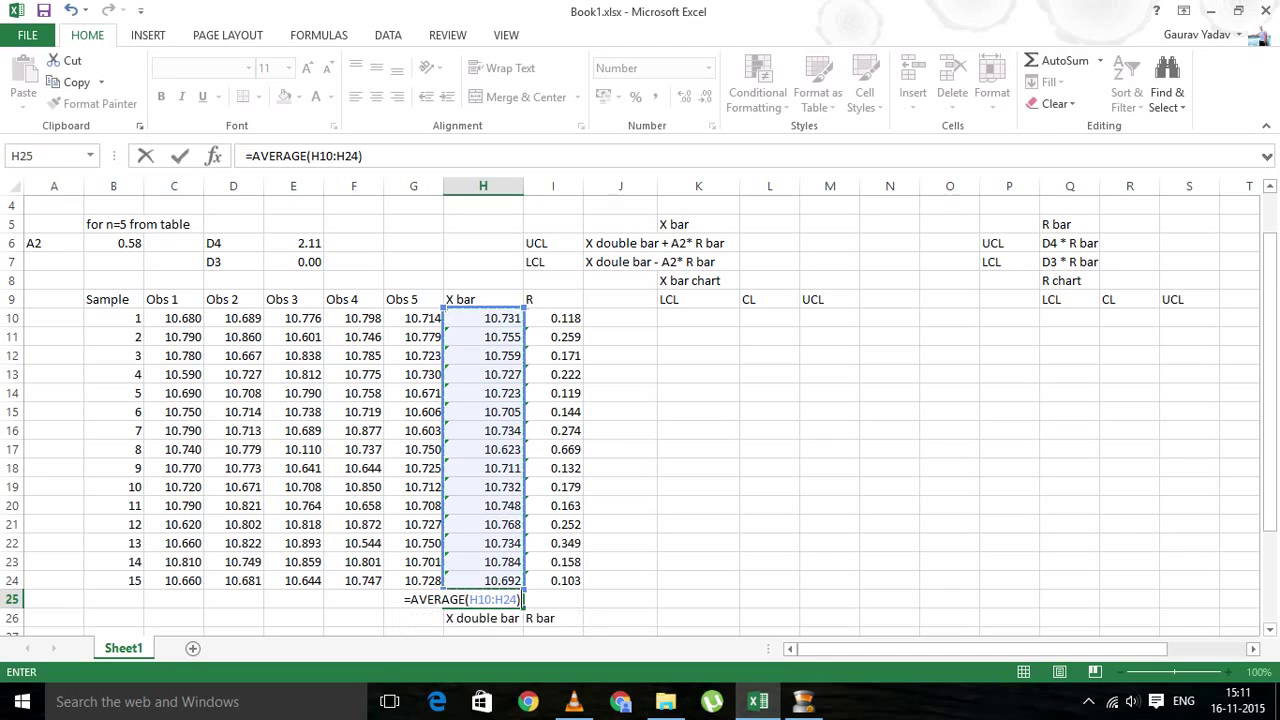
key(Return)
key(Return)
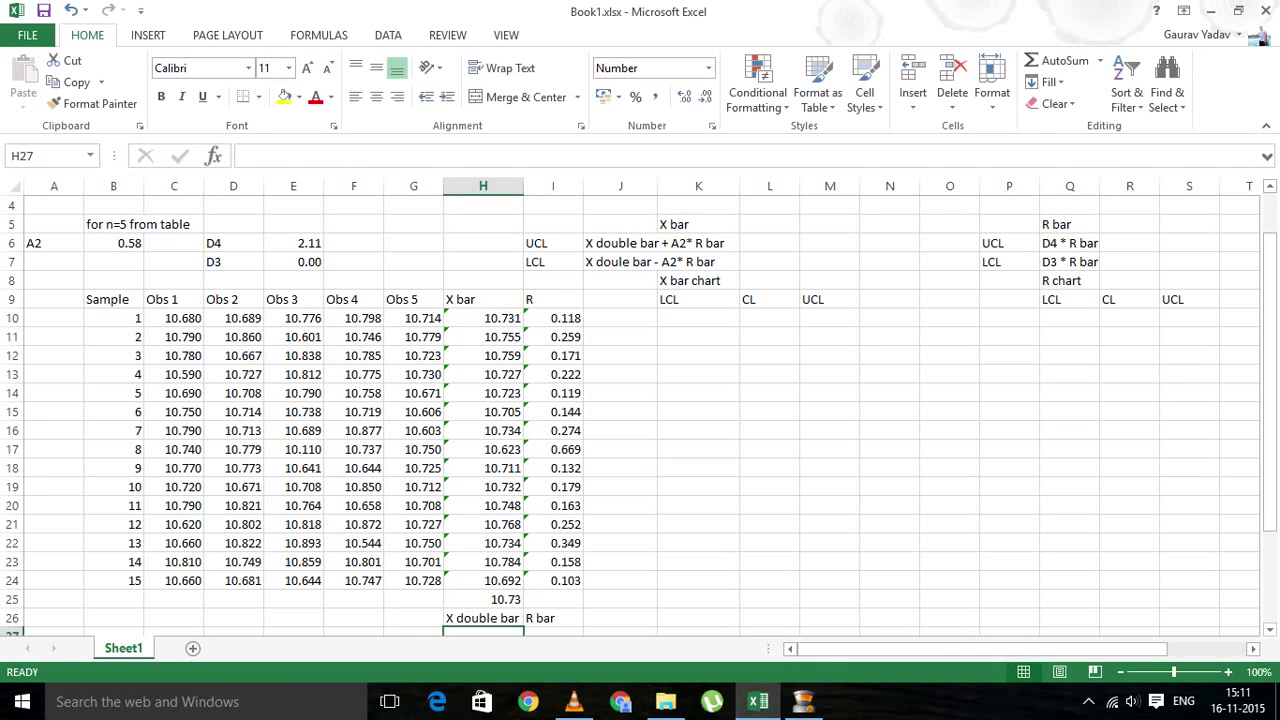
key(Up)
key(Up)
drag(523, 608, 578, 602)
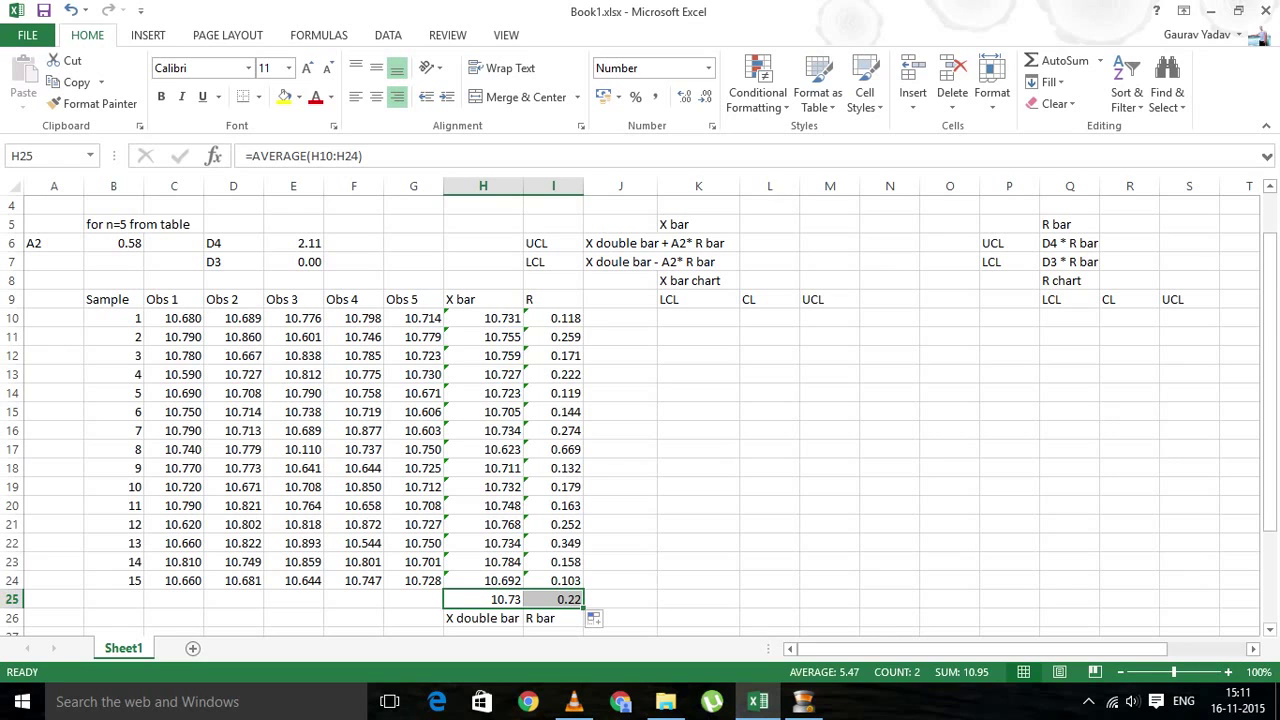
Copy the X double bar formula =AVERAGE($H$10:$H$24) from H25 to the X bar chart's CL cell L10 and fill it down to L24
click(769, 318)
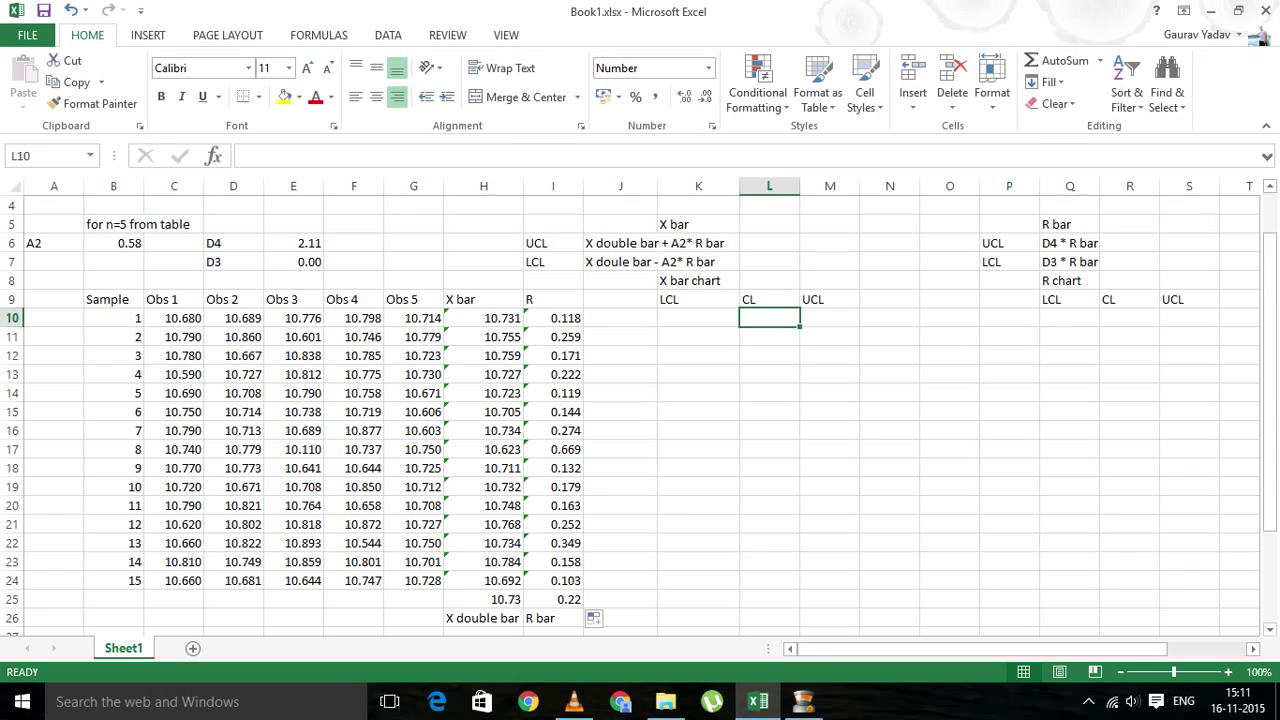
click(483, 599)
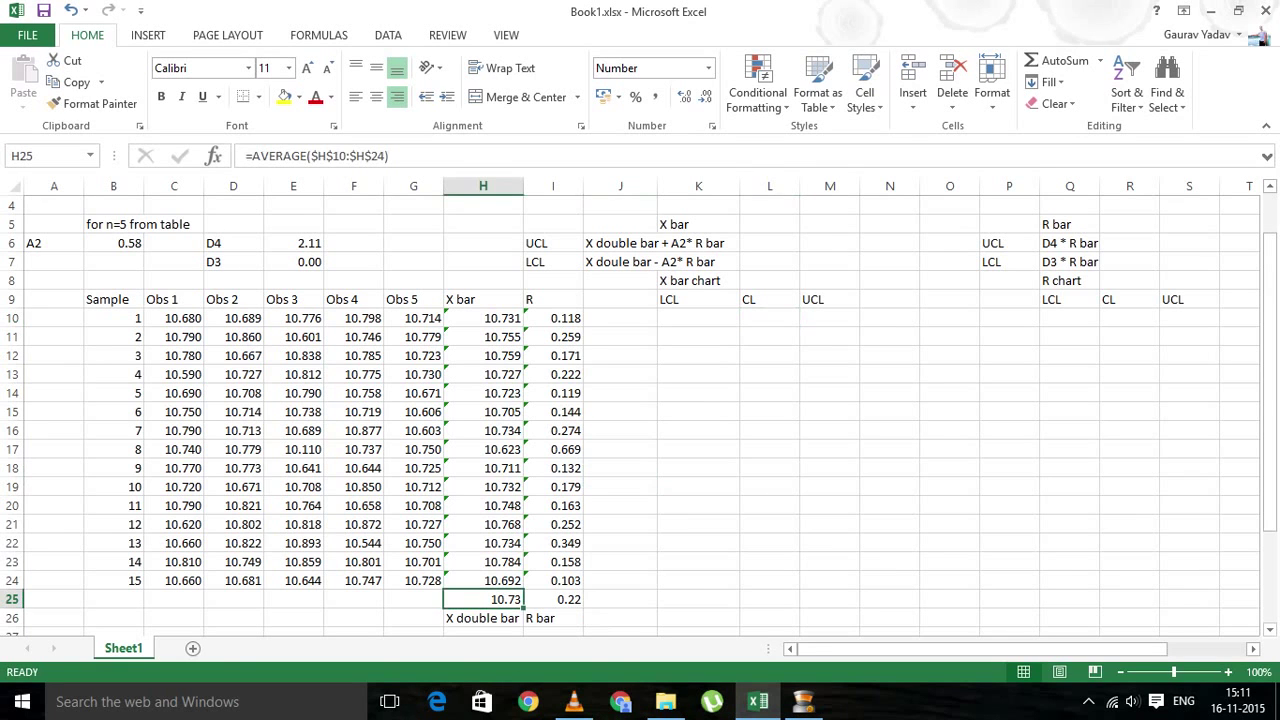
key(ctrl+c)
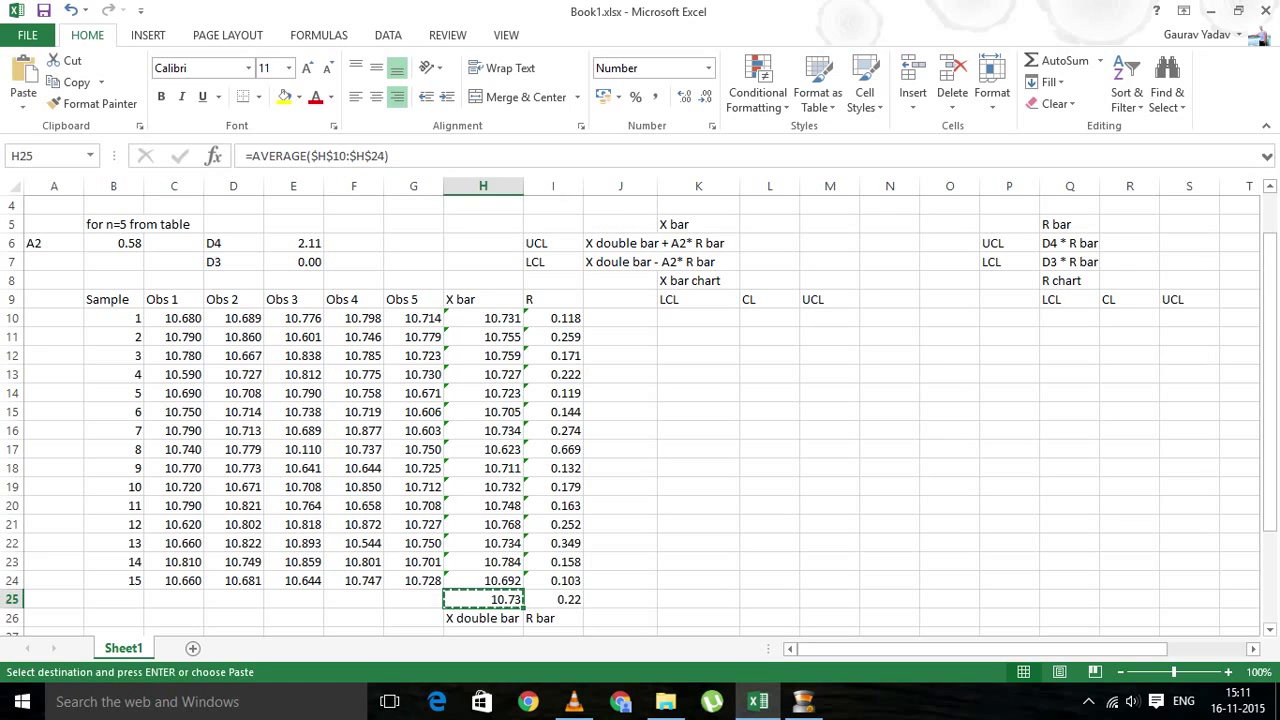
click(769, 318)
key(ctrl+v)
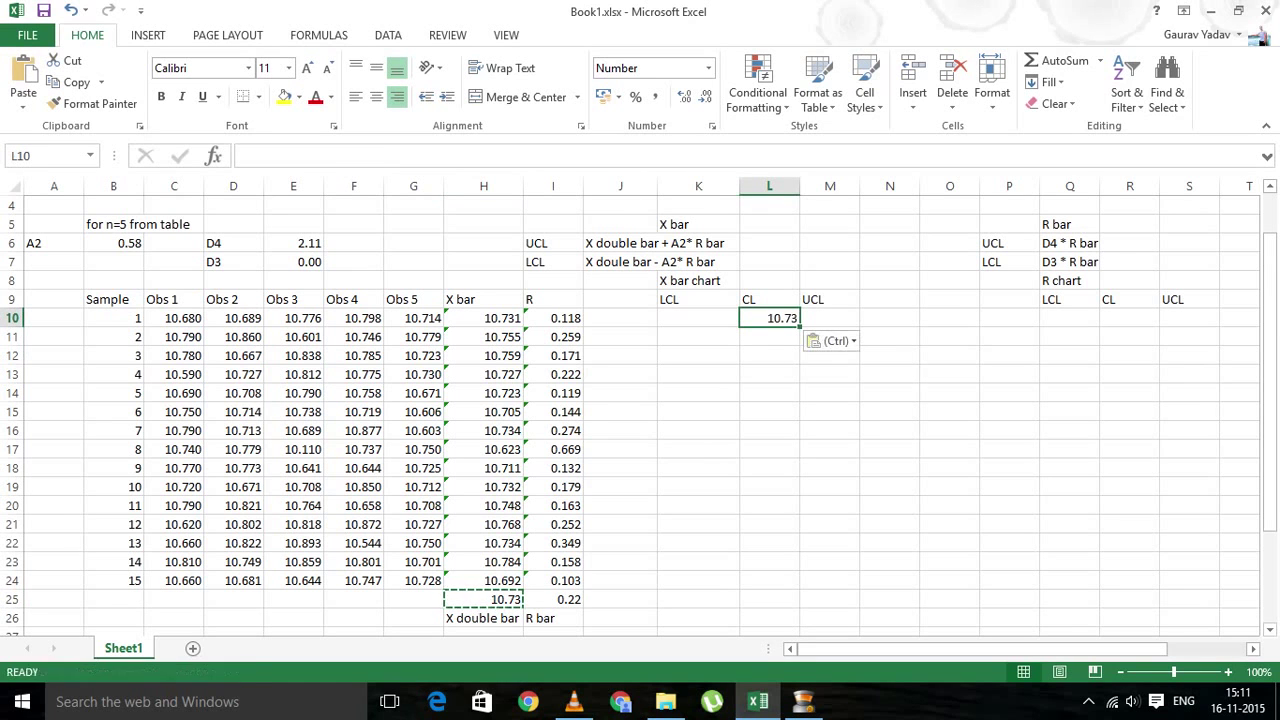
drag(800, 327, 798, 588)
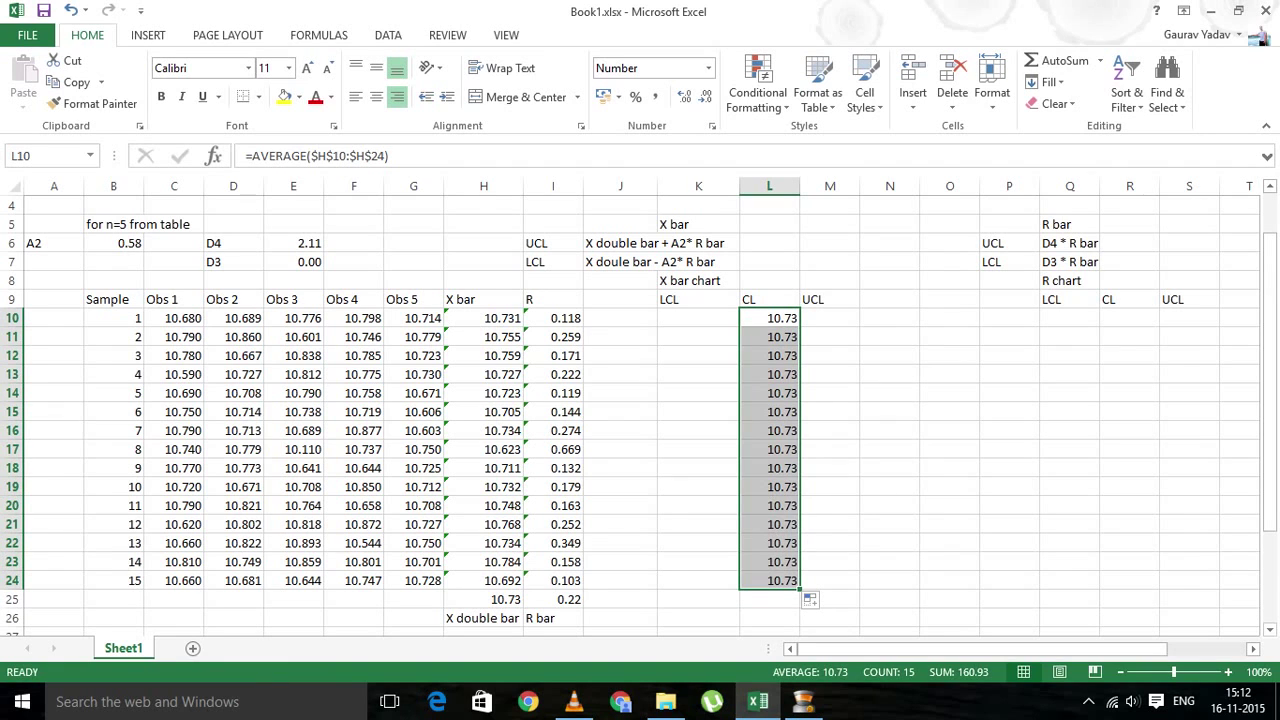
Enter the X bar chart's LCL formula =$H$25-($B$6*$I$25) in K10 and fill it down to K24
click(698, 318)
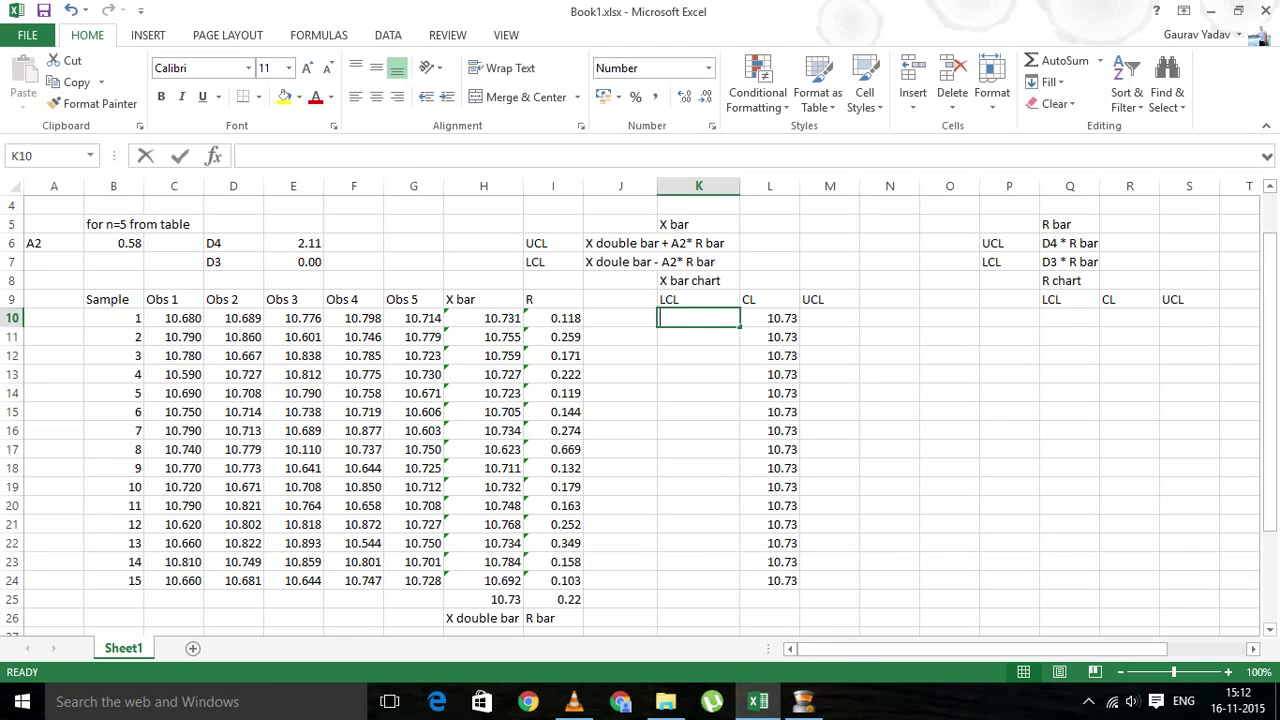
text(=)
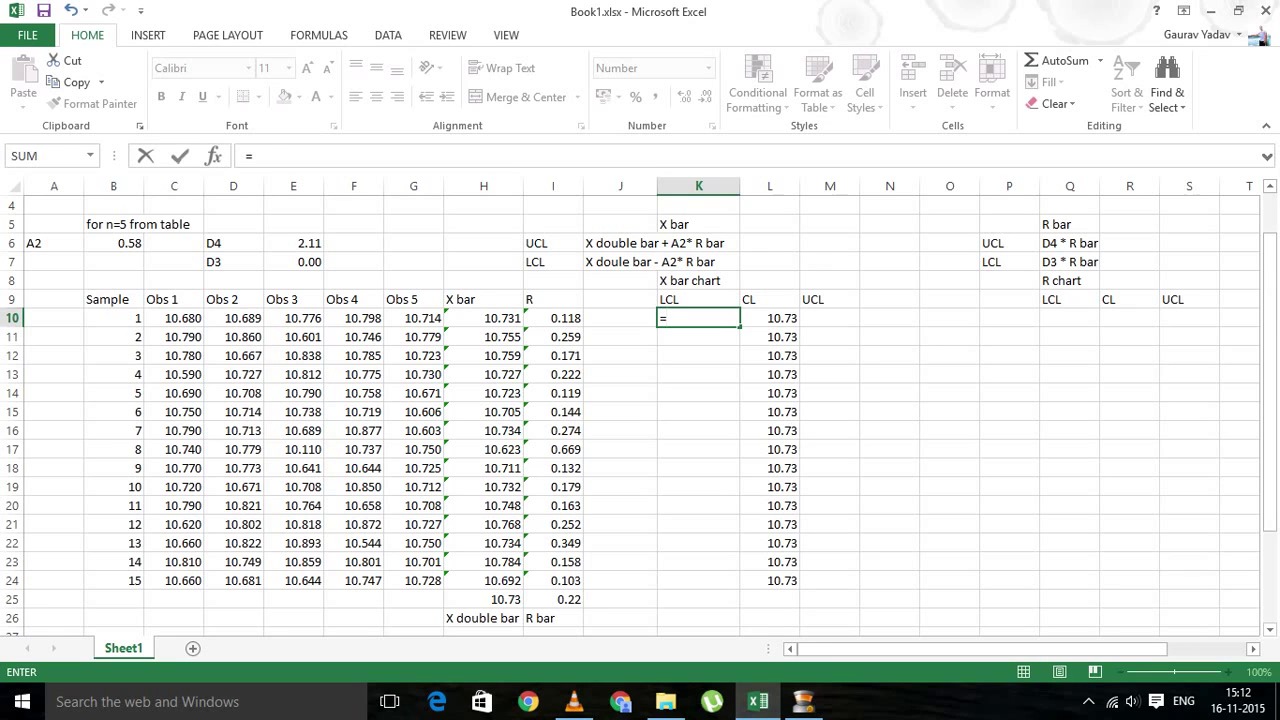
click(519, 599)
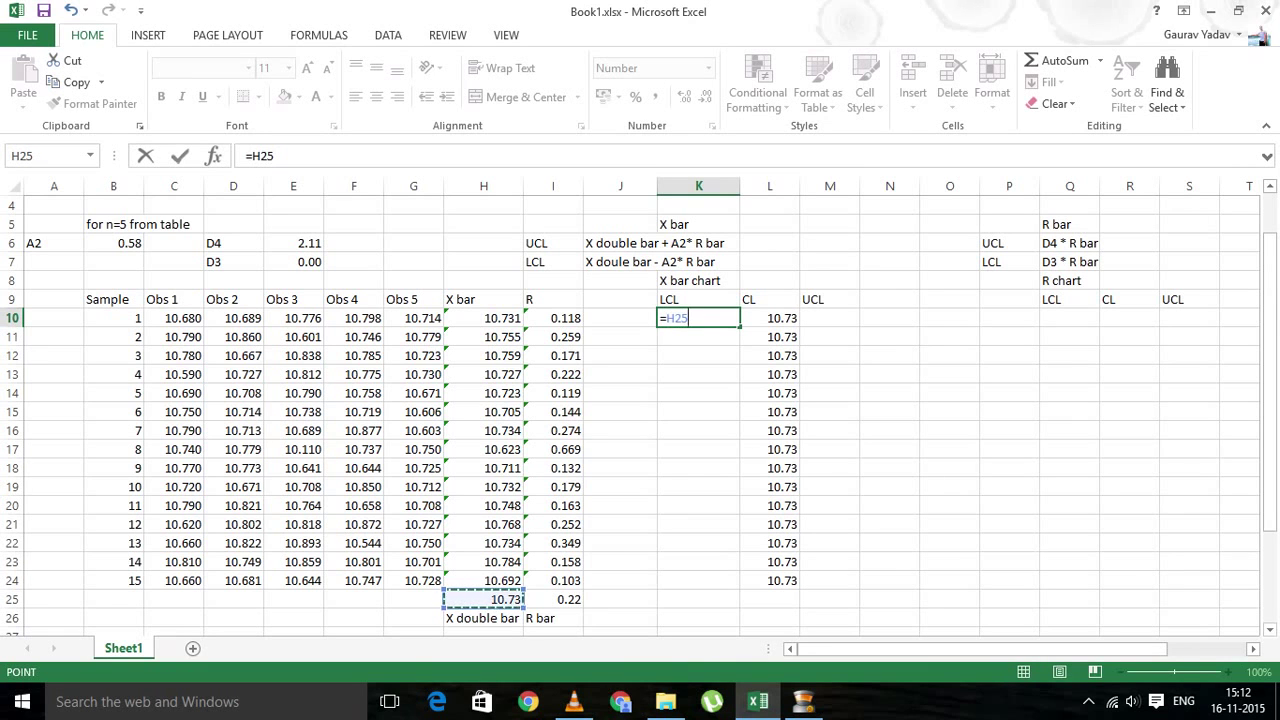
text(-()
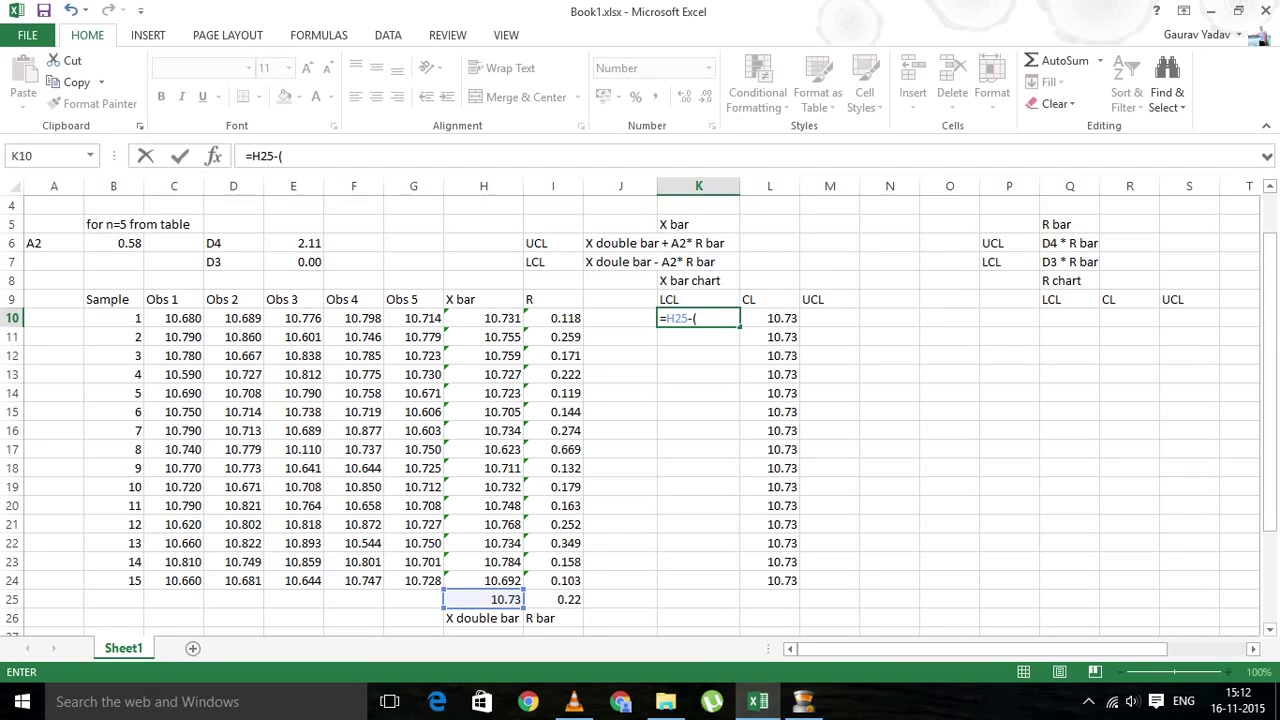
click(113, 243)
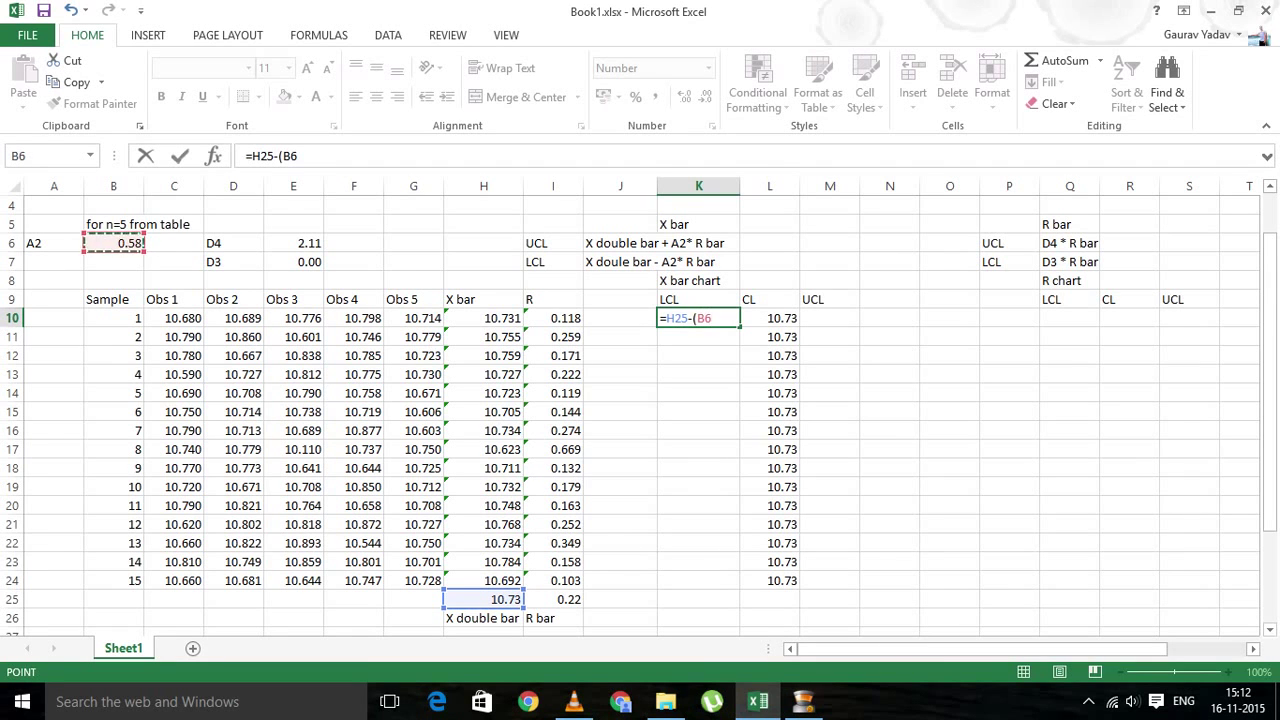
key(F4)
text(*)
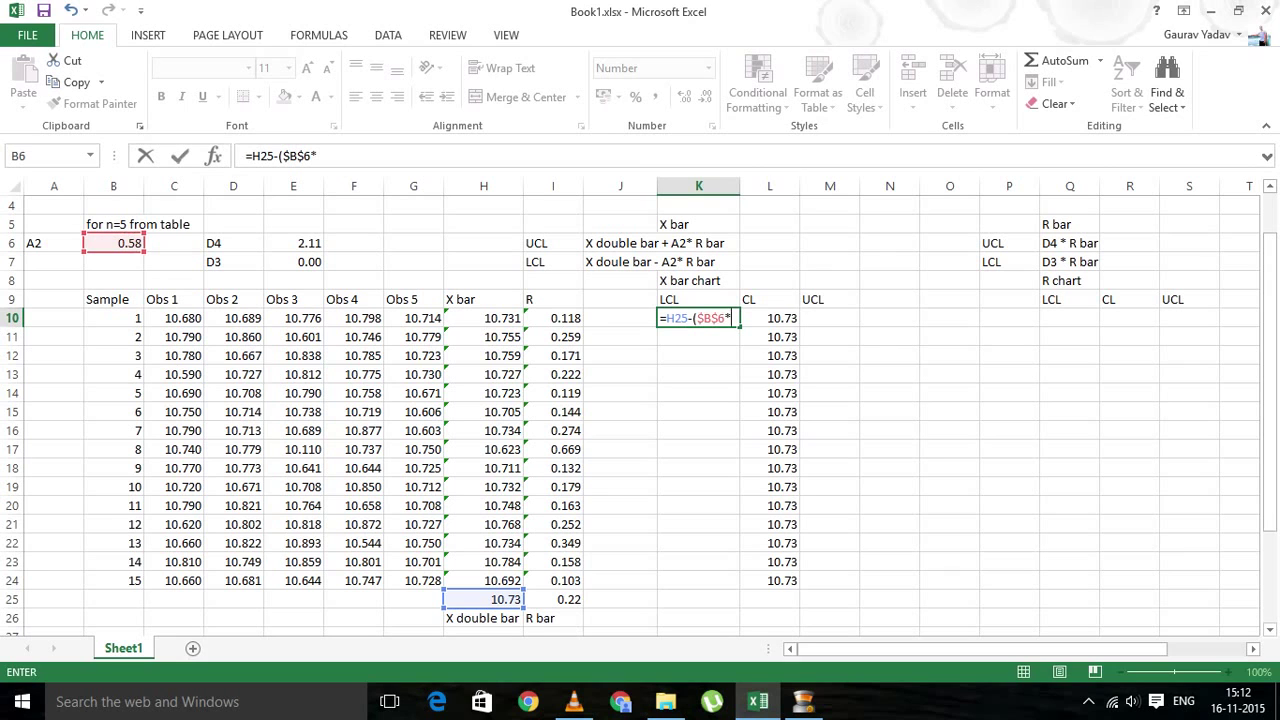
click(553, 599)
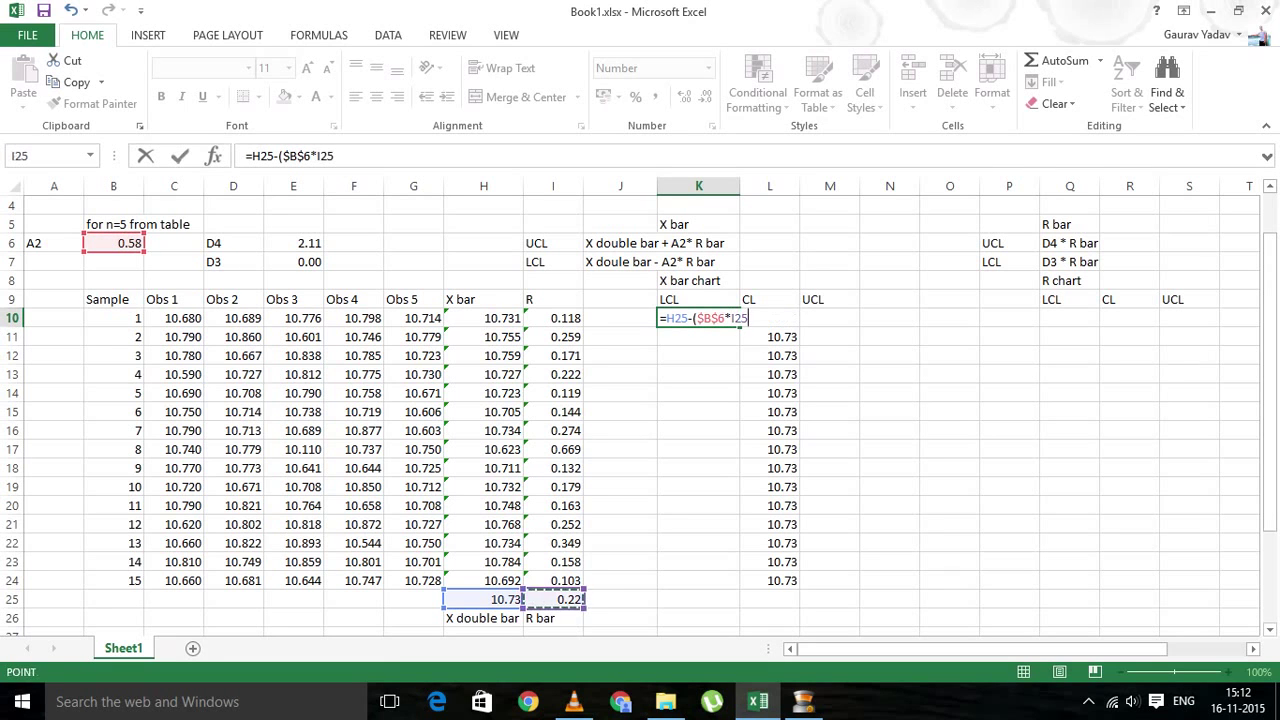
key(F4)
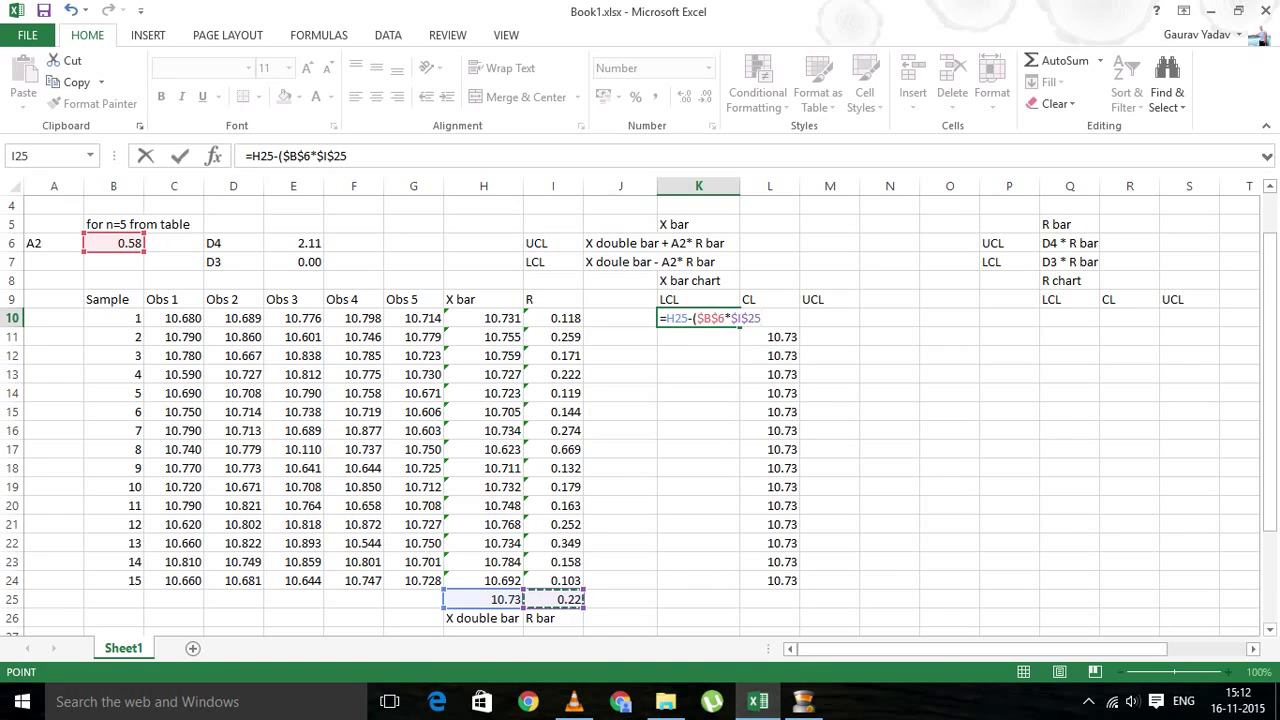
text())
key(ctrl+Return)
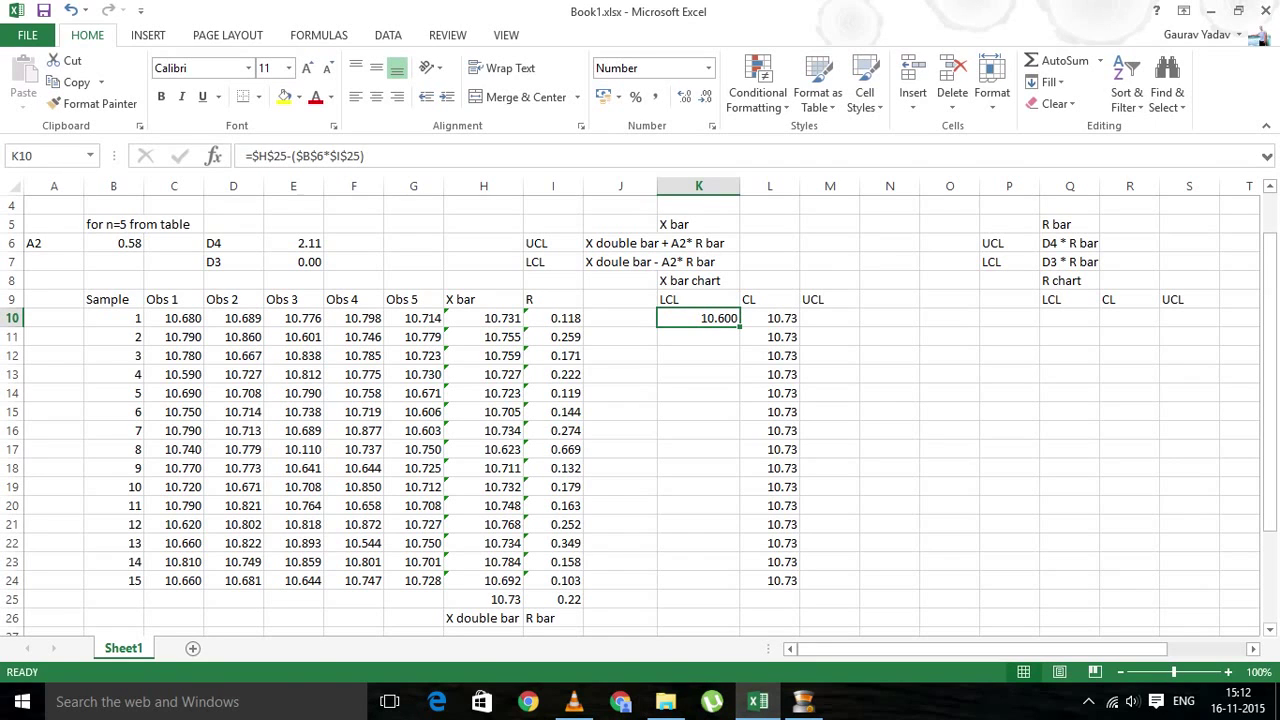
drag(740, 327, 738, 586)
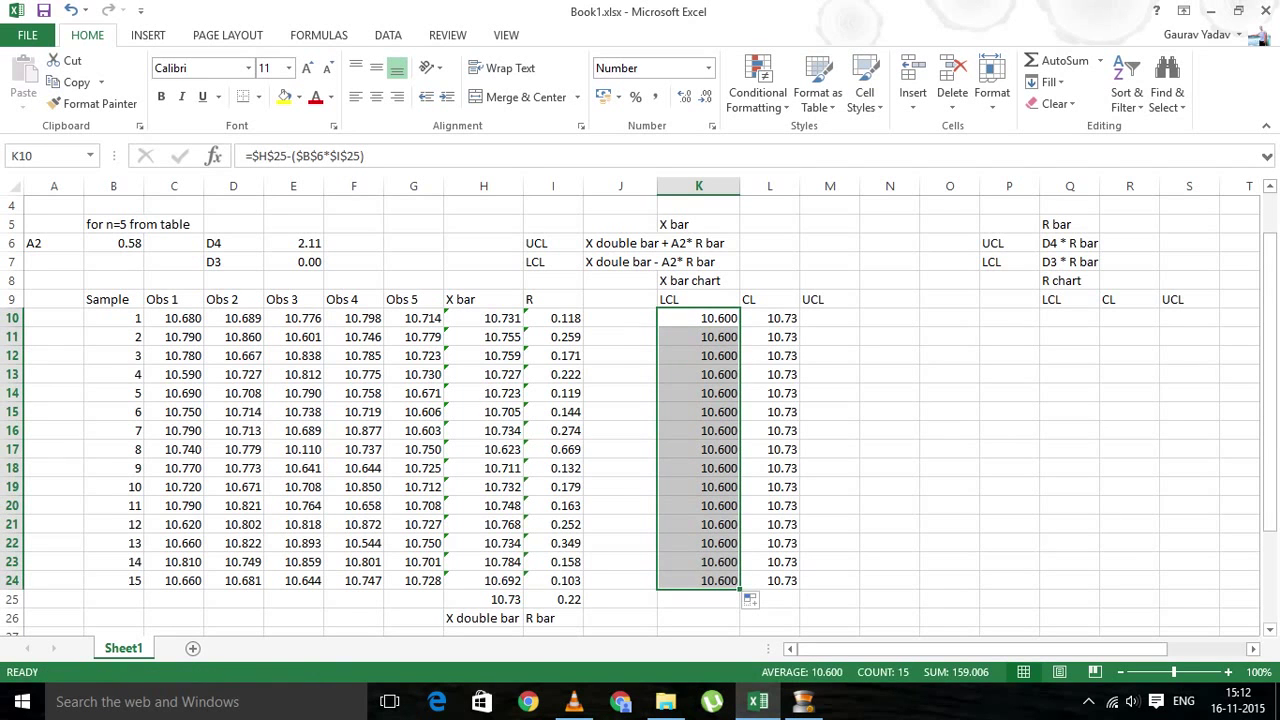
Copy the X bar chart's LCL formula from K10 to UCL cell M10, change it to =$H$25+($B$6*$I$25) and fill it down to M24
click(829, 318)
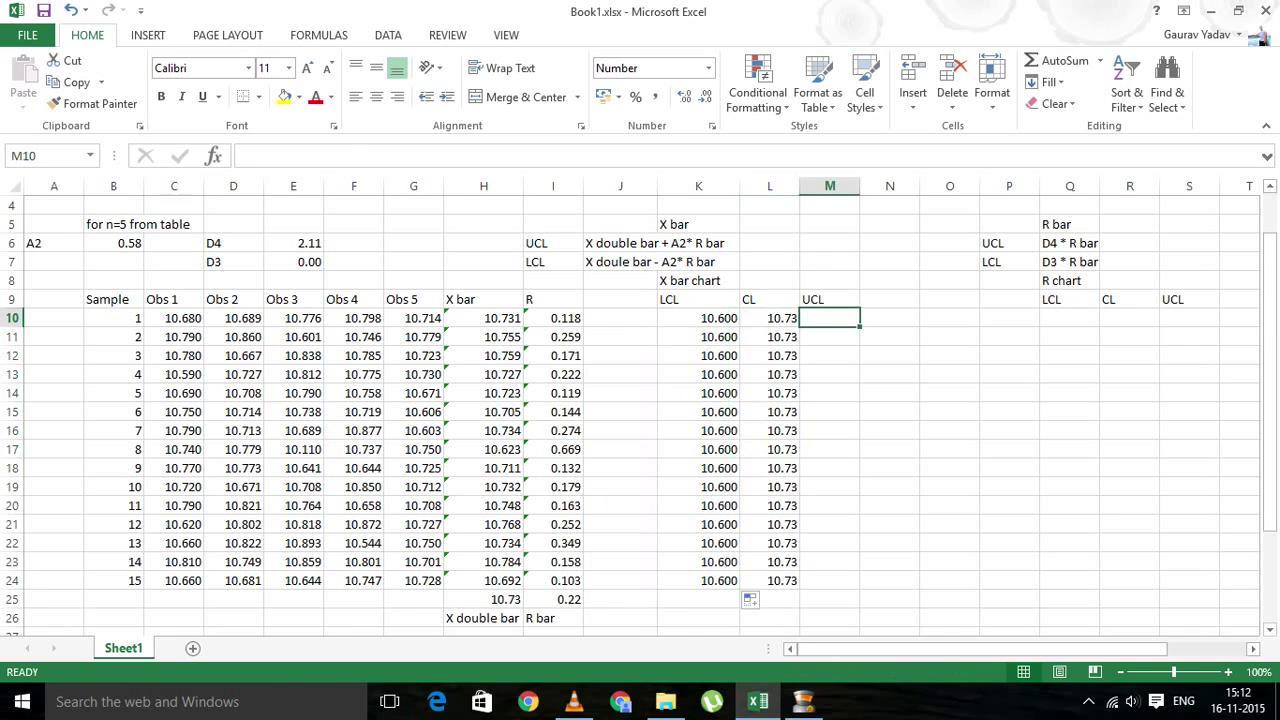
click(698, 318)
key(ctrl+c)
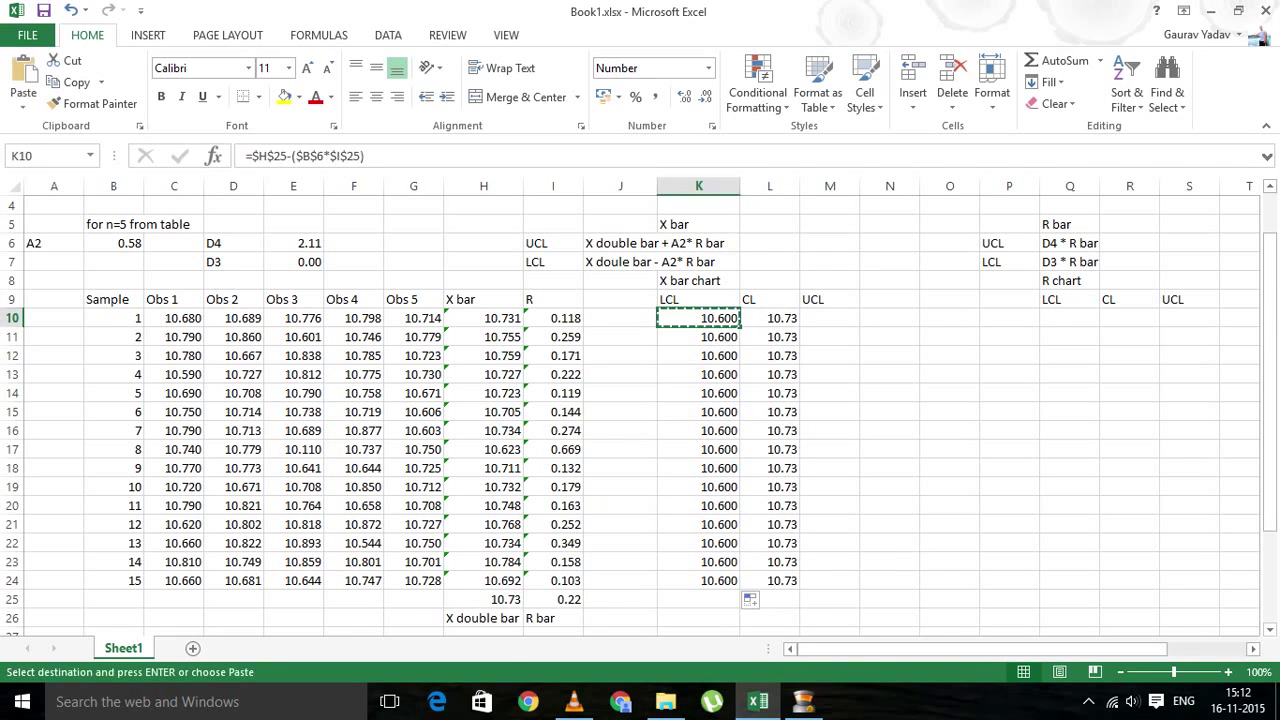
click(829, 318)
key(ctrl+v)
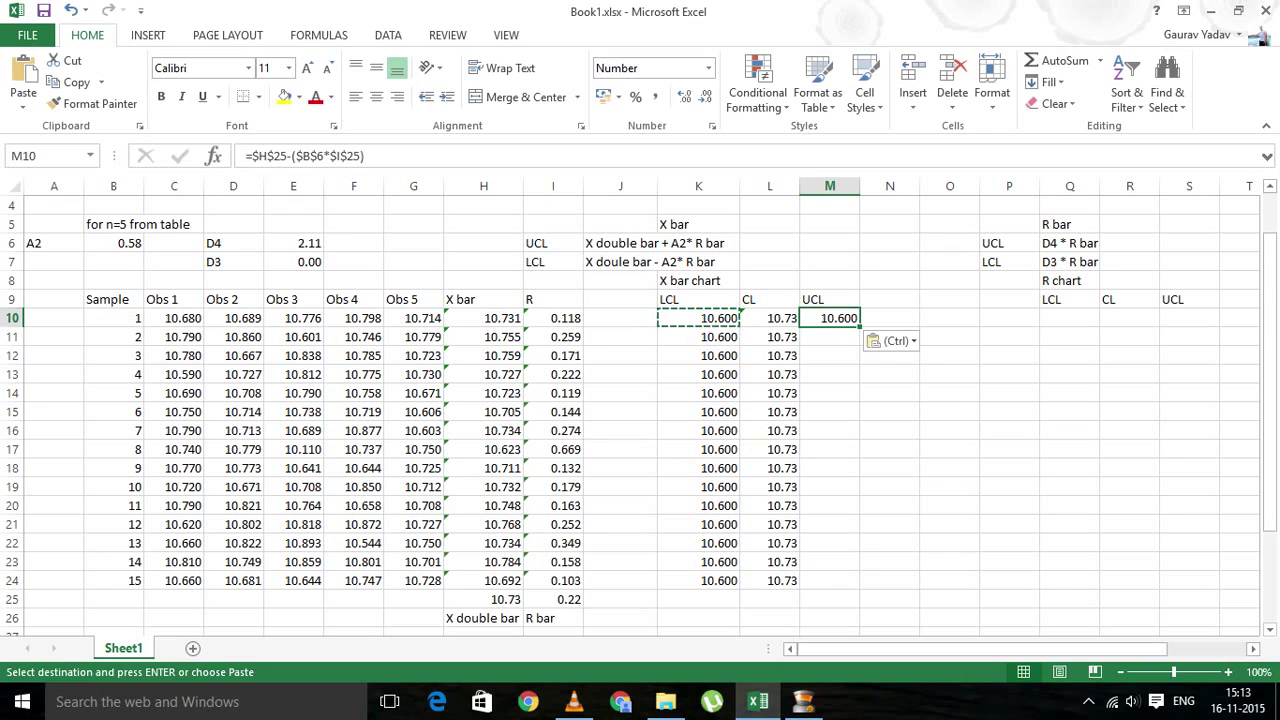
key(F2)
click(291, 156)
key(BackSpace)
text(+)
key(ctrl+Return)
drag(859, 327, 855, 586)
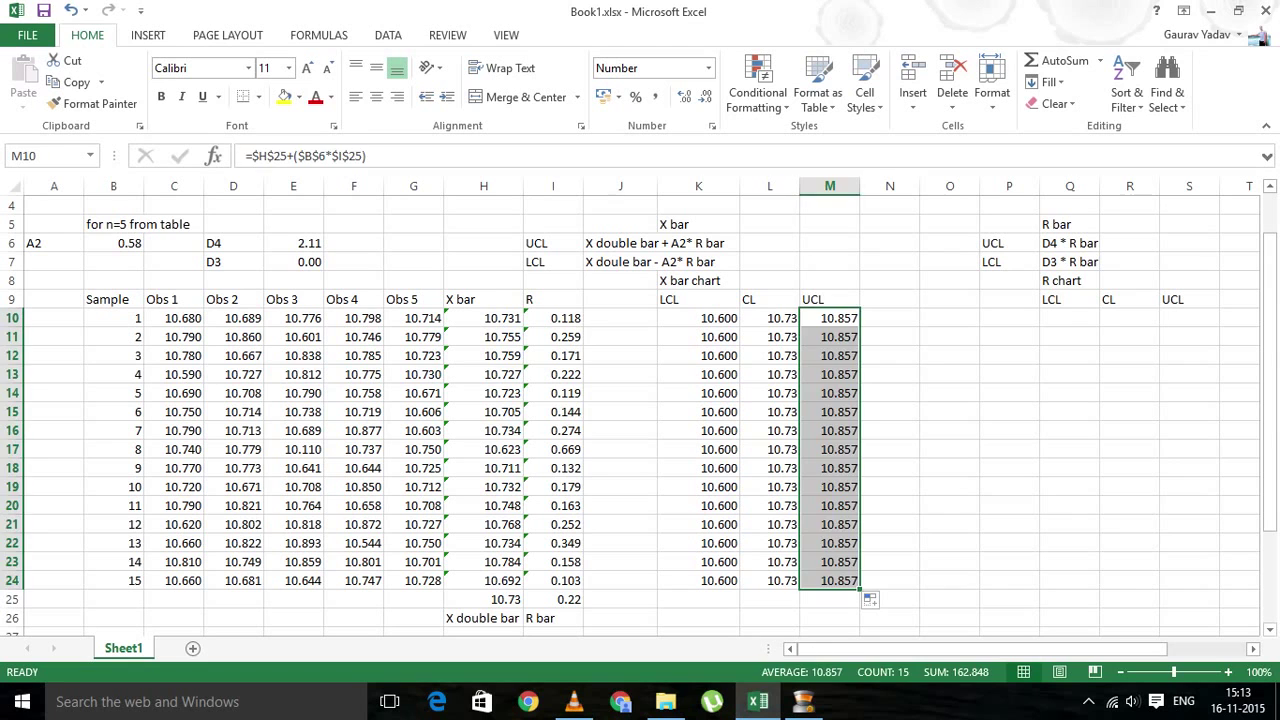
Copy the R bar formula =AVERAGE($I$10:$I$24) from I25 to the R chart's CL cell R10 and fill it down to R24
click(1129, 318)
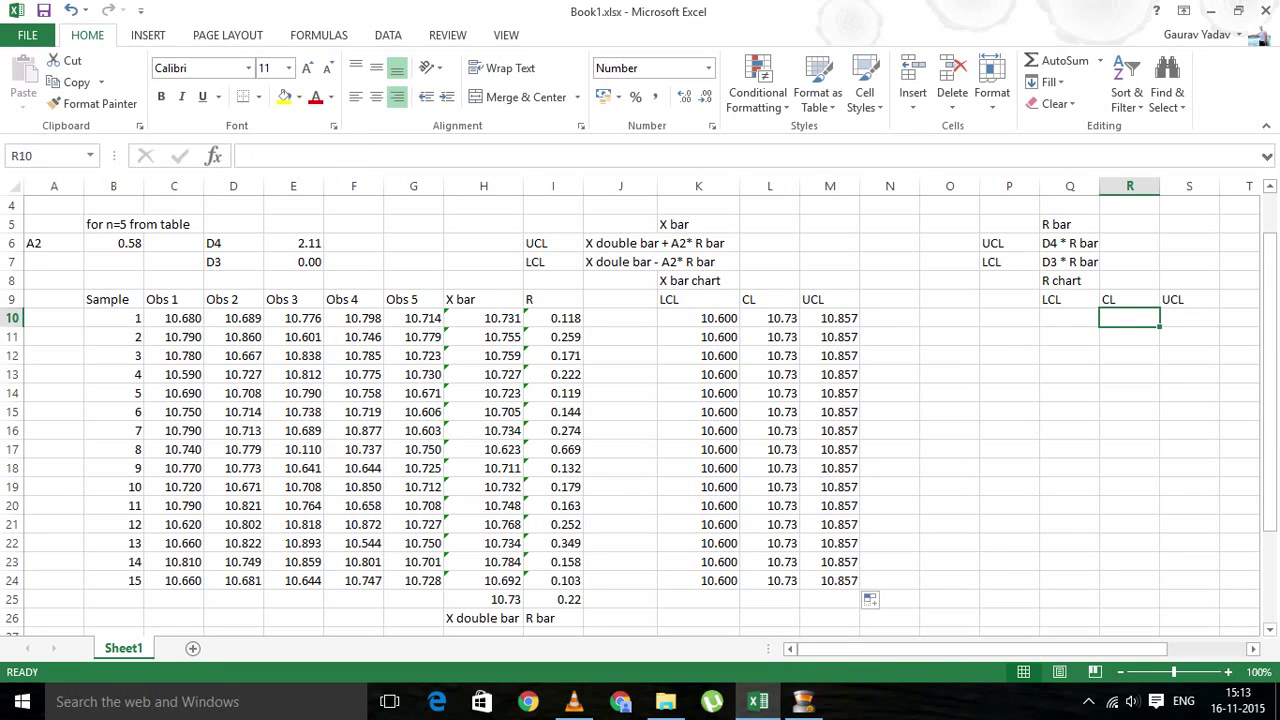
click(553, 599)
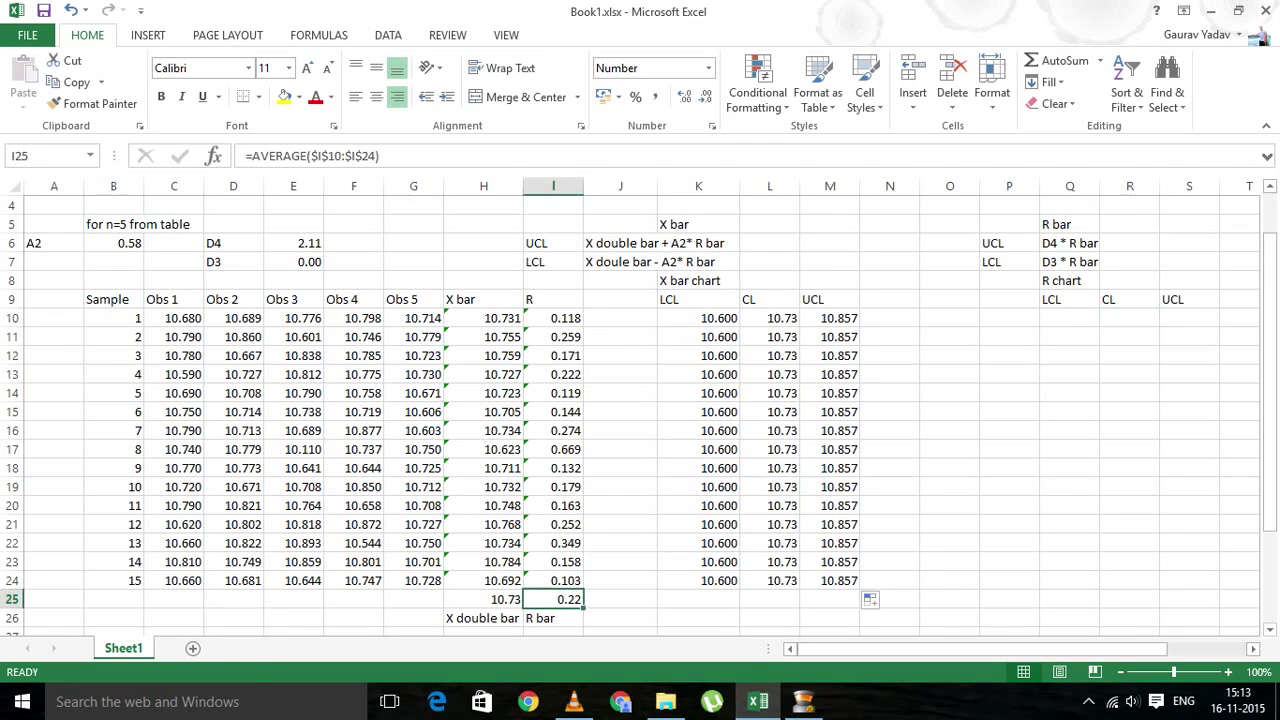
key(ctrl+c)
click(1129, 317)
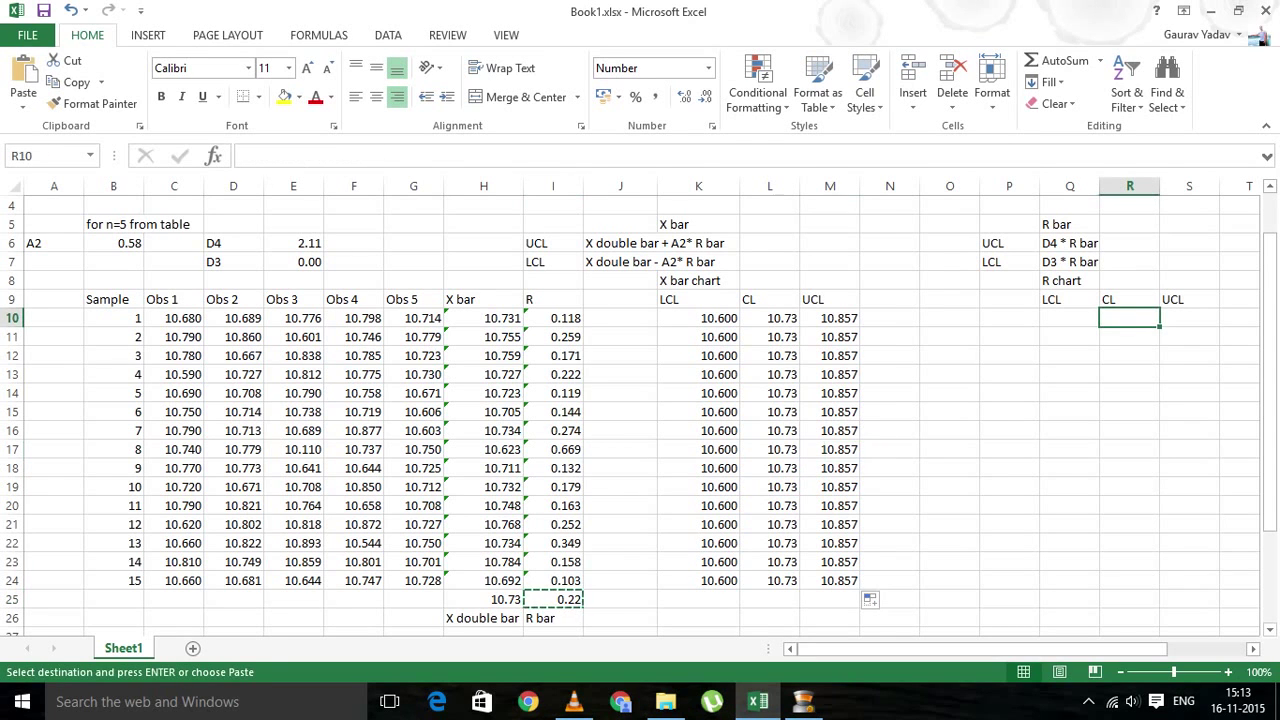
key(ctrl+v)
drag(1159, 326, 1140, 585)
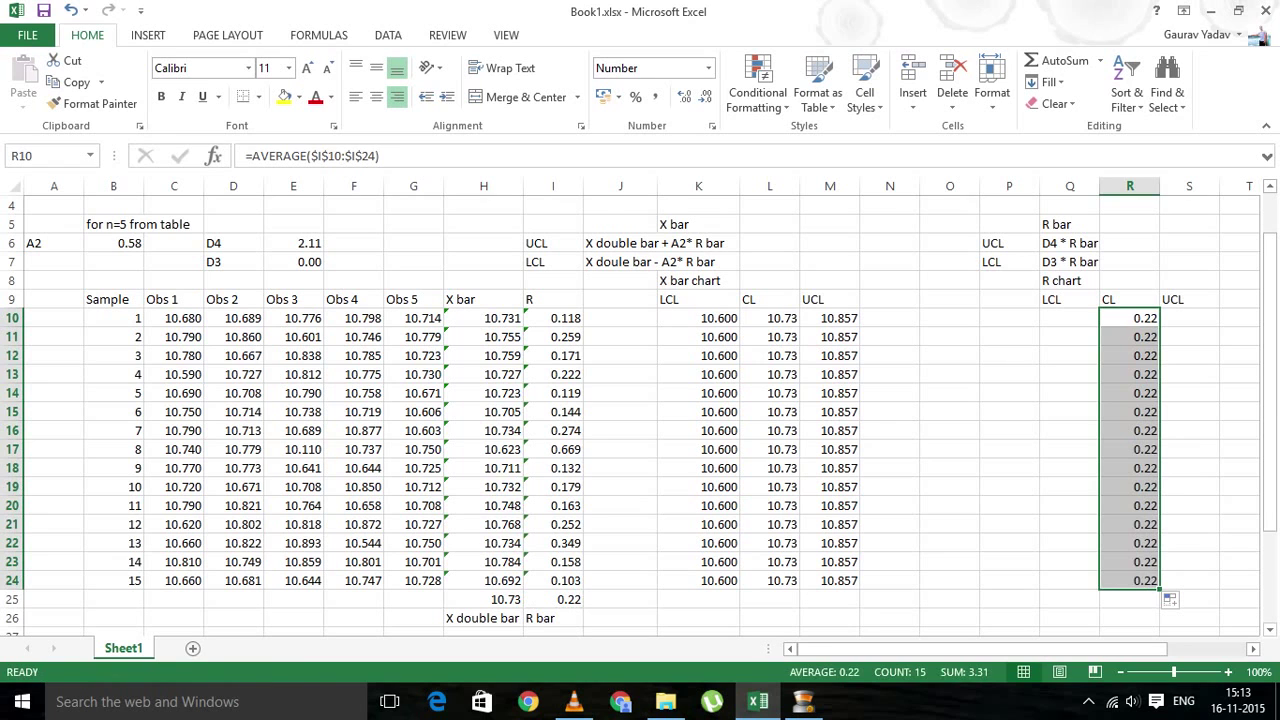
Enter 0 as the R chart's LCL in Q10 and fill it down to Q24
key(Left)
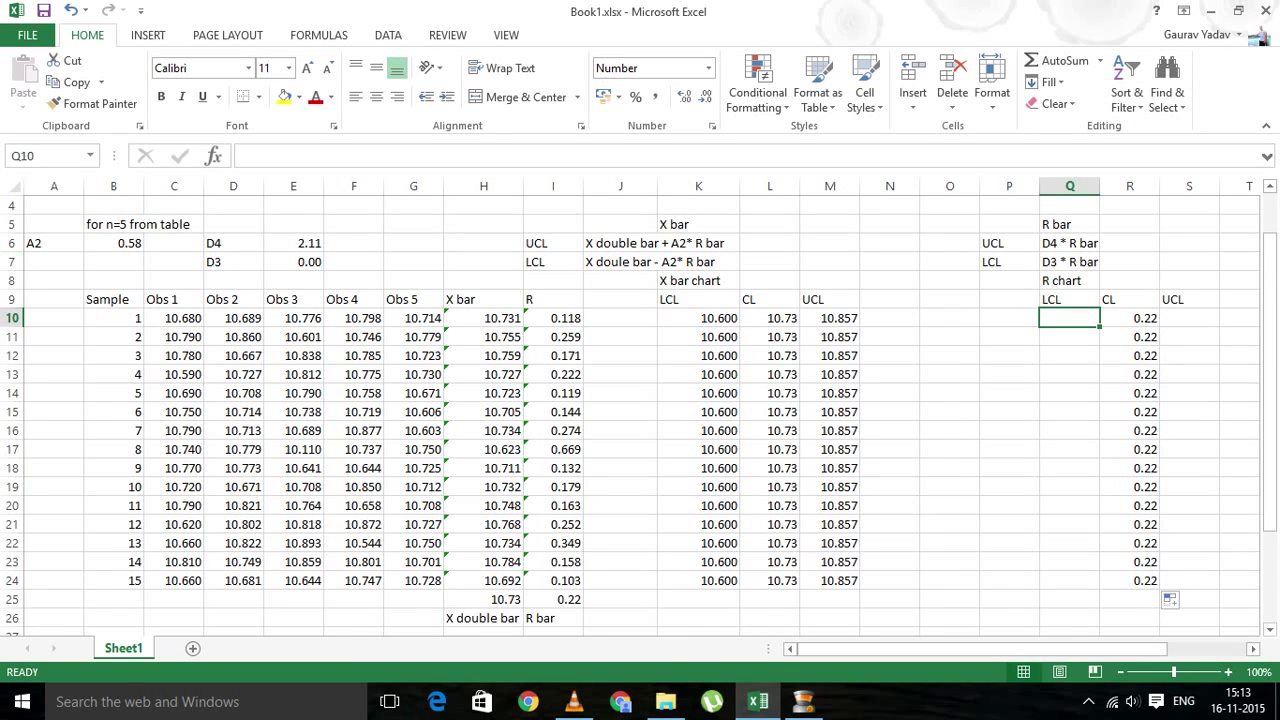
text(0)
drag(1100, 327, 1100, 572)
drag(1100, 590, 1100, 590)
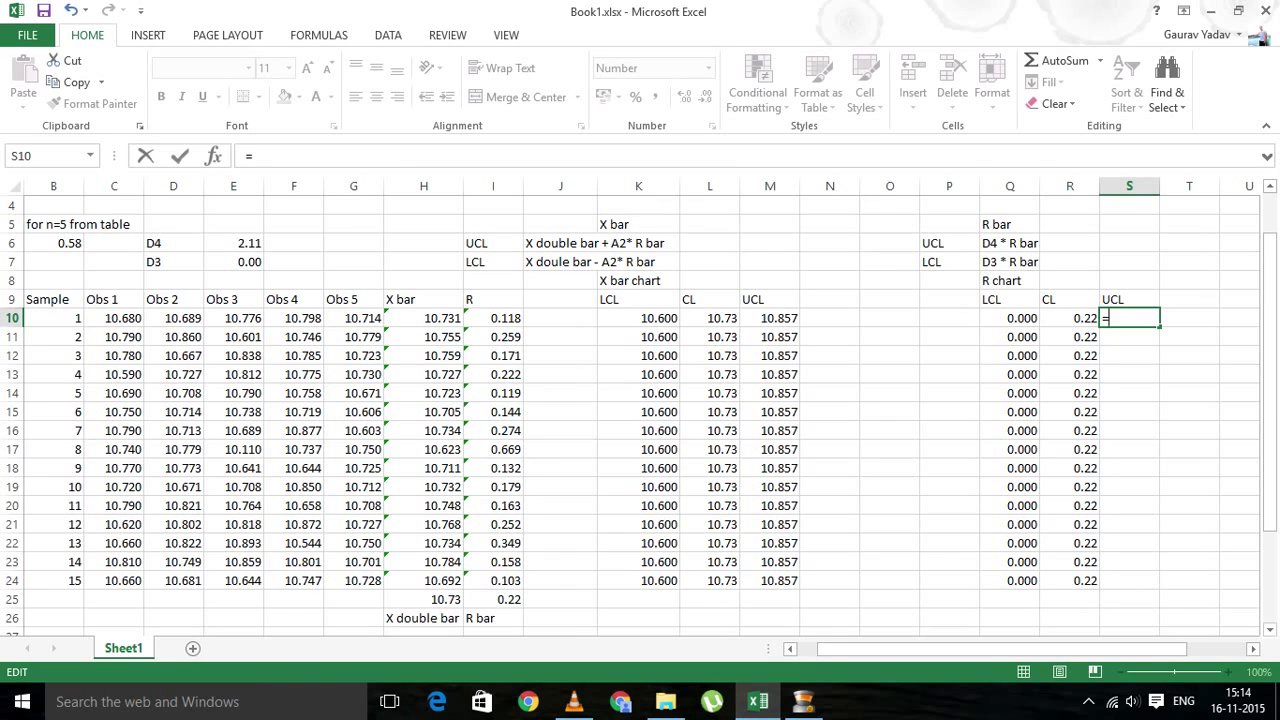
Enter the R chart's UCL formula =$E$6*$I$25 in S10 and fill it down to S24
click(233, 243)
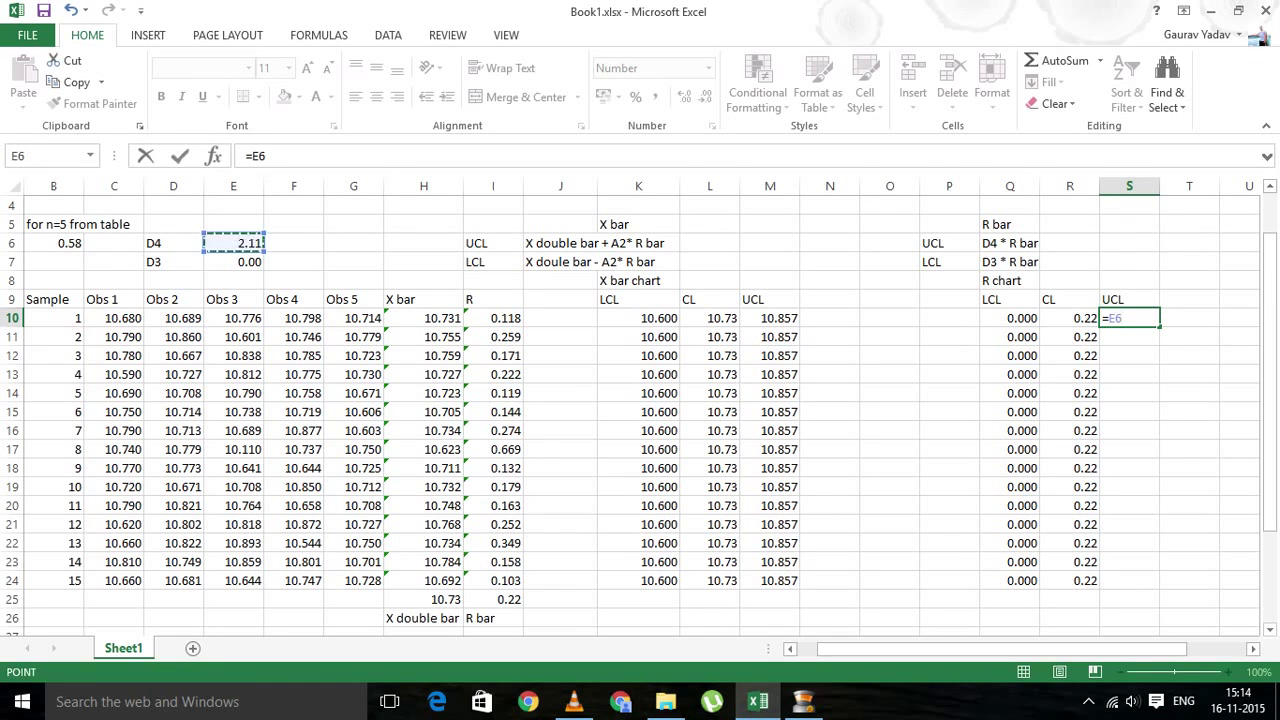
key(F4)
text(*)
click(493, 599)
key(F4)
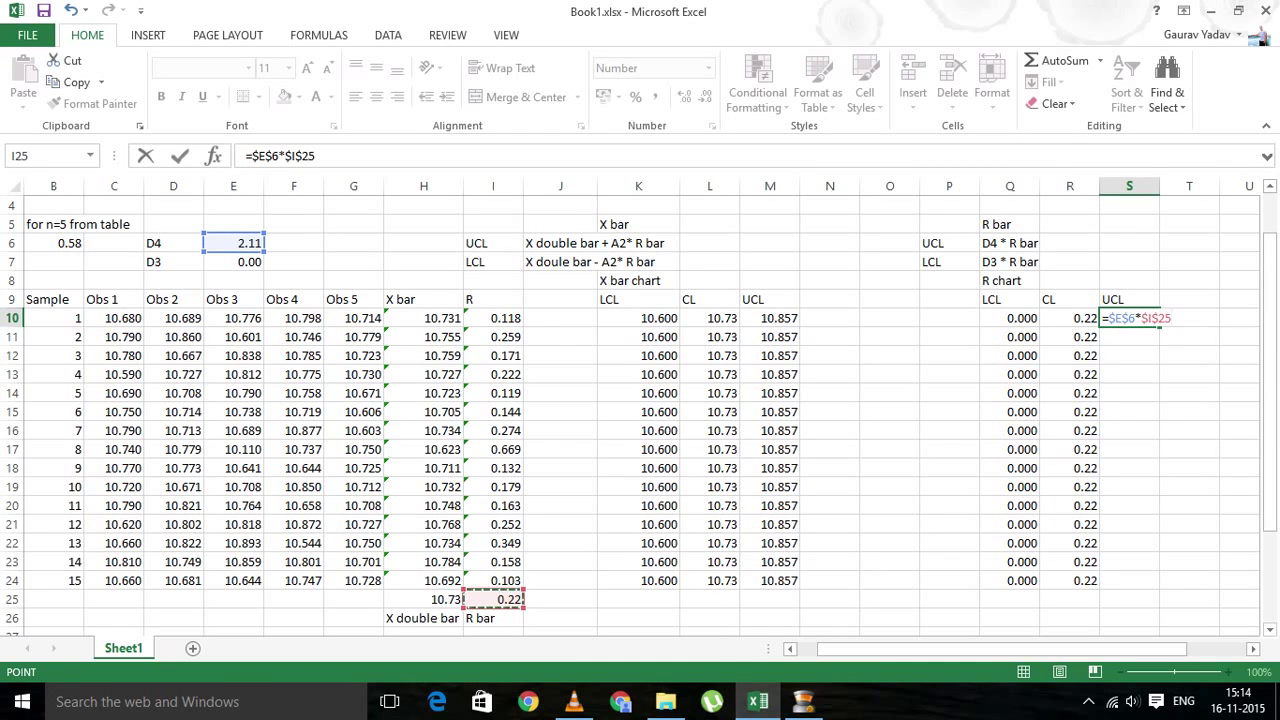
key(ctrl+Return)
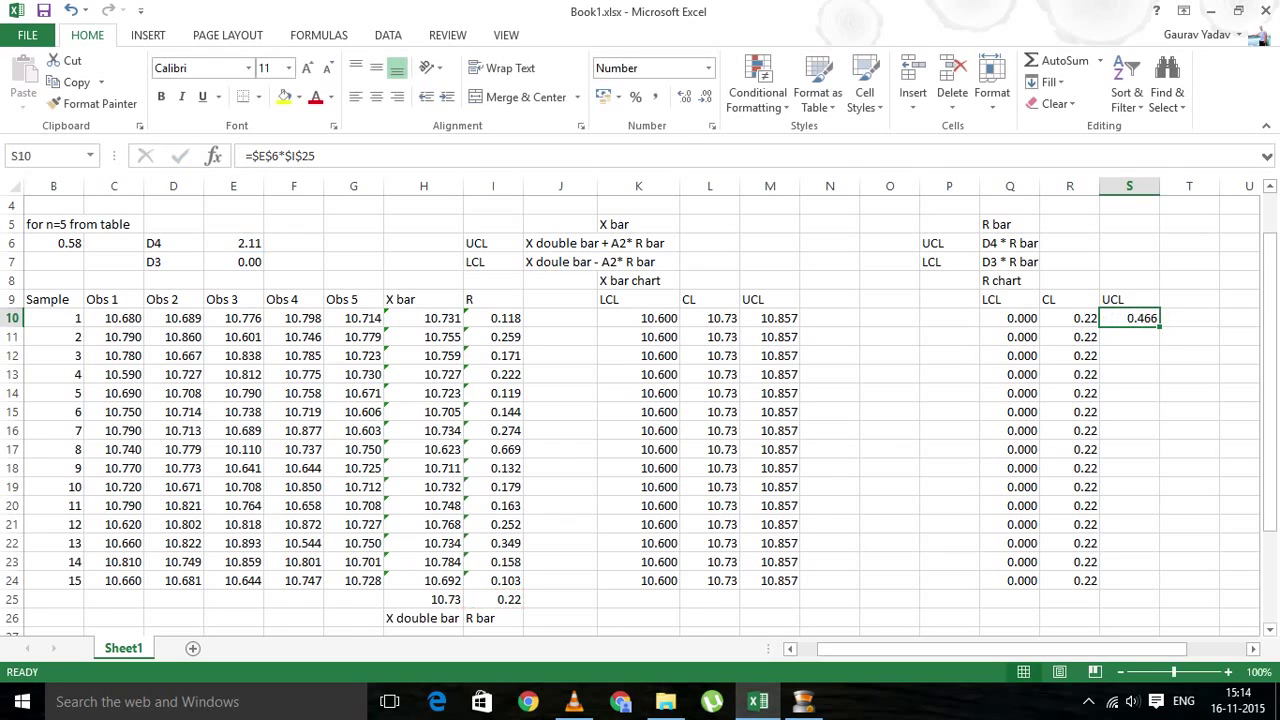
drag(1157, 326, 1160, 585)
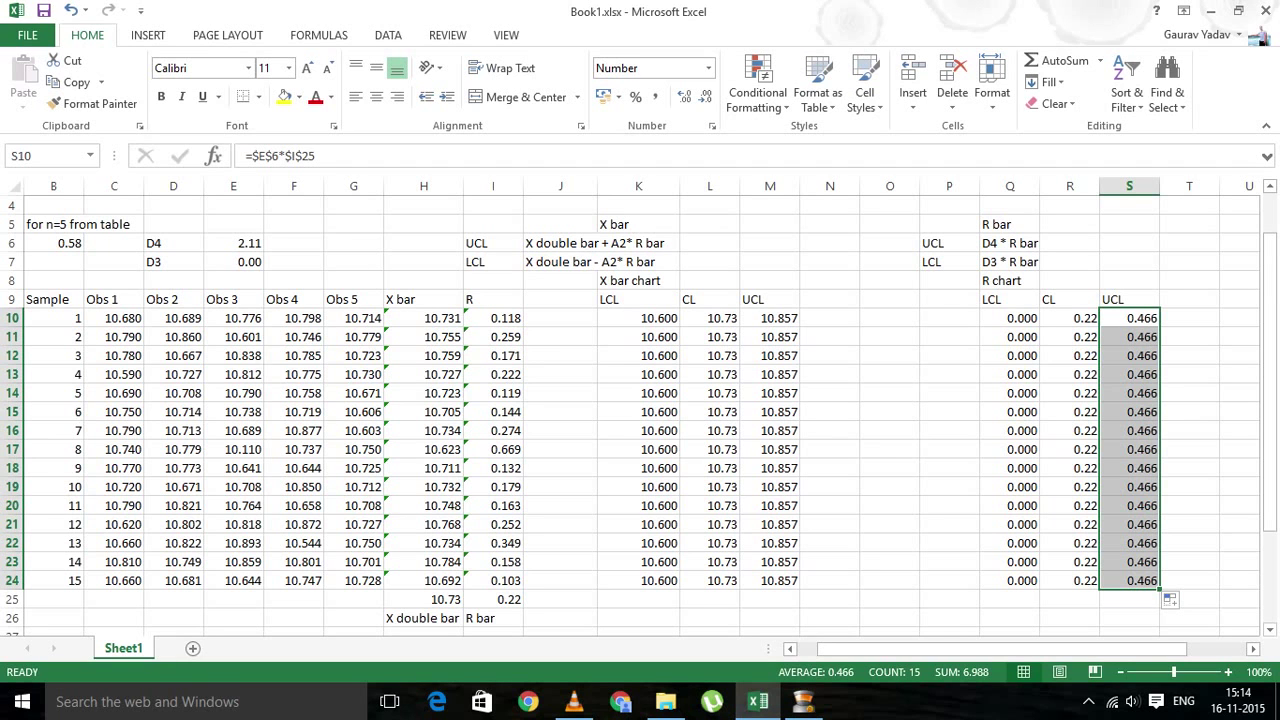
Insert a 2-D line chart of the X bar values H10:H24 and the control limits K10:M24, with axis titles shown
click(770, 599)
drag(770, 580, 640, 318)
drag(423, 580, 423, 318)
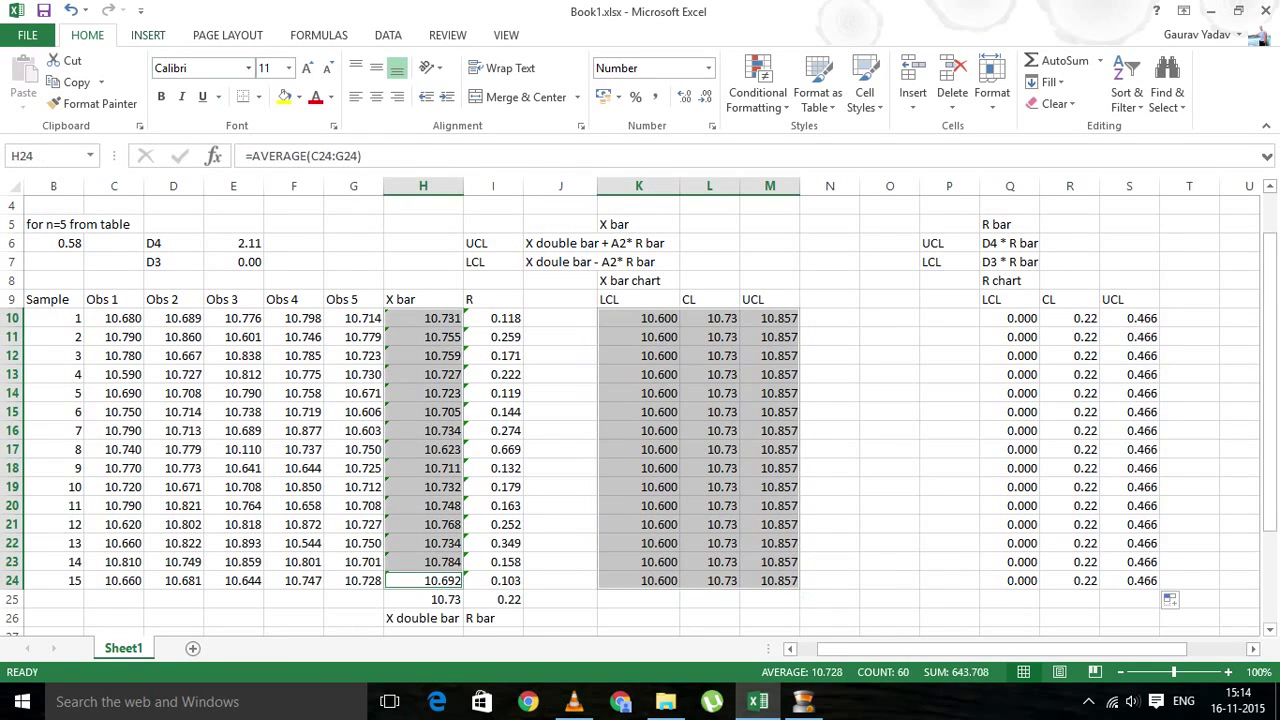
click(148, 35)
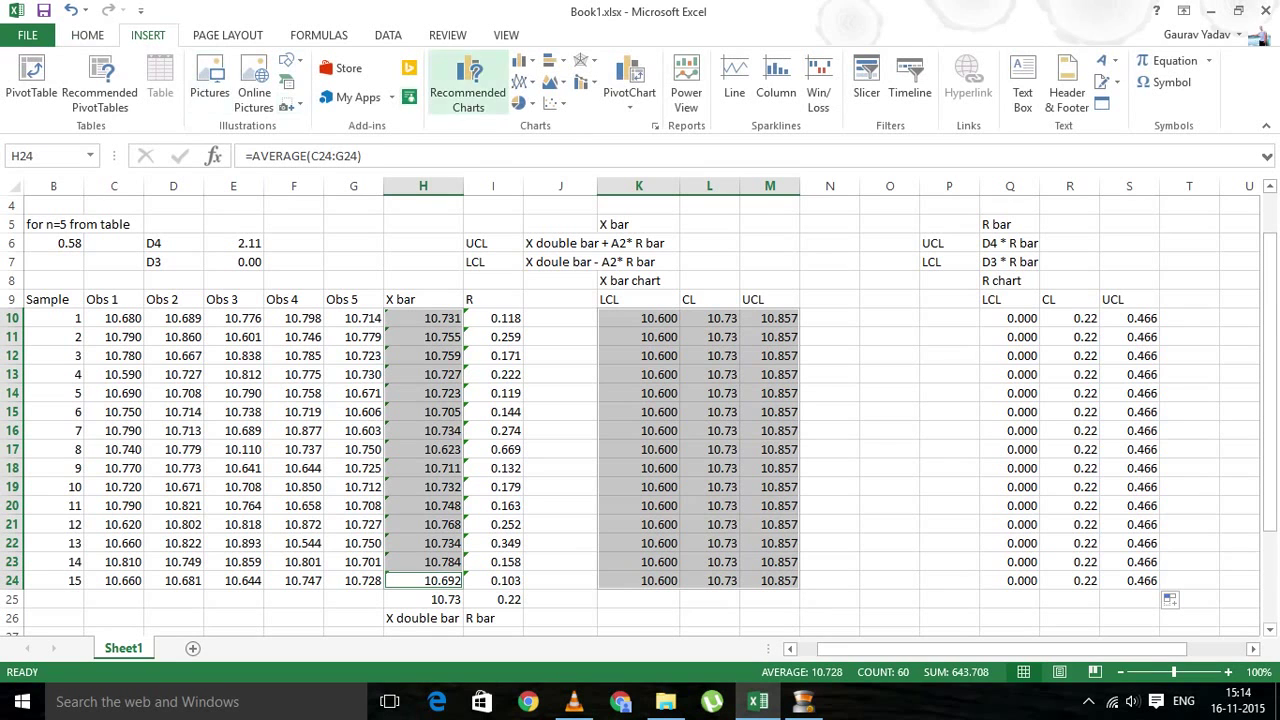
click(522, 82)
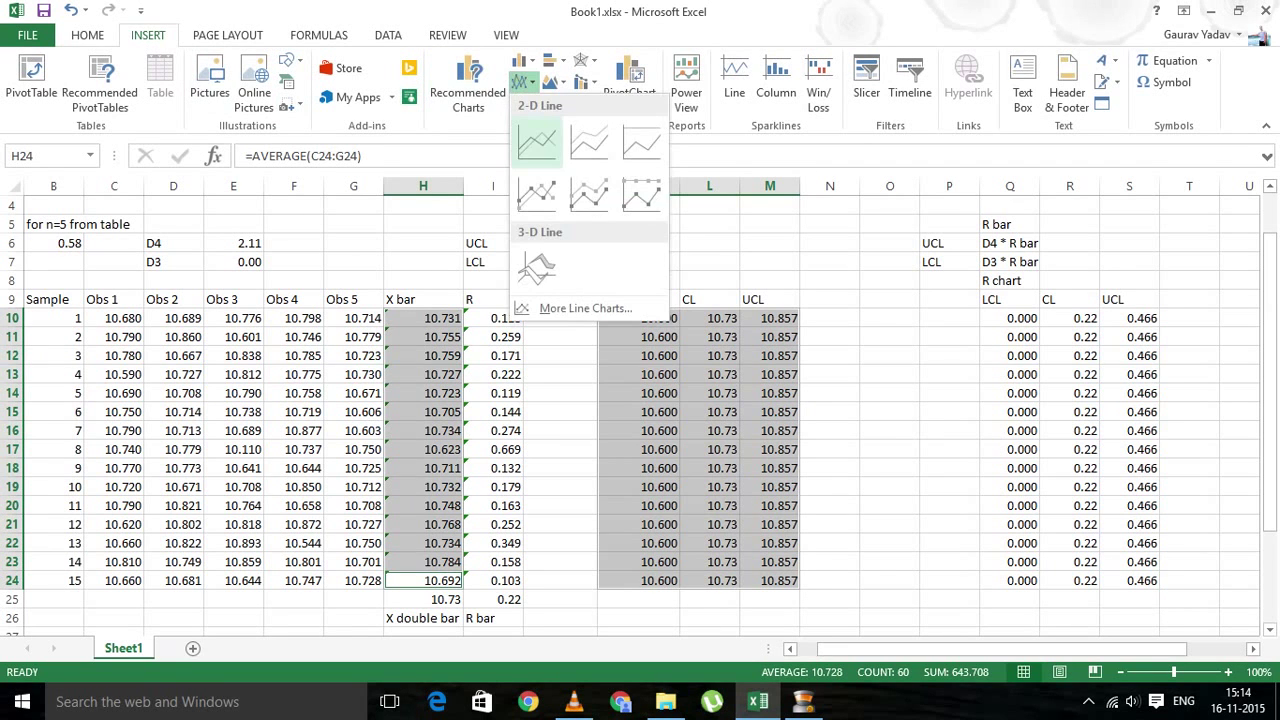
click(537, 135)
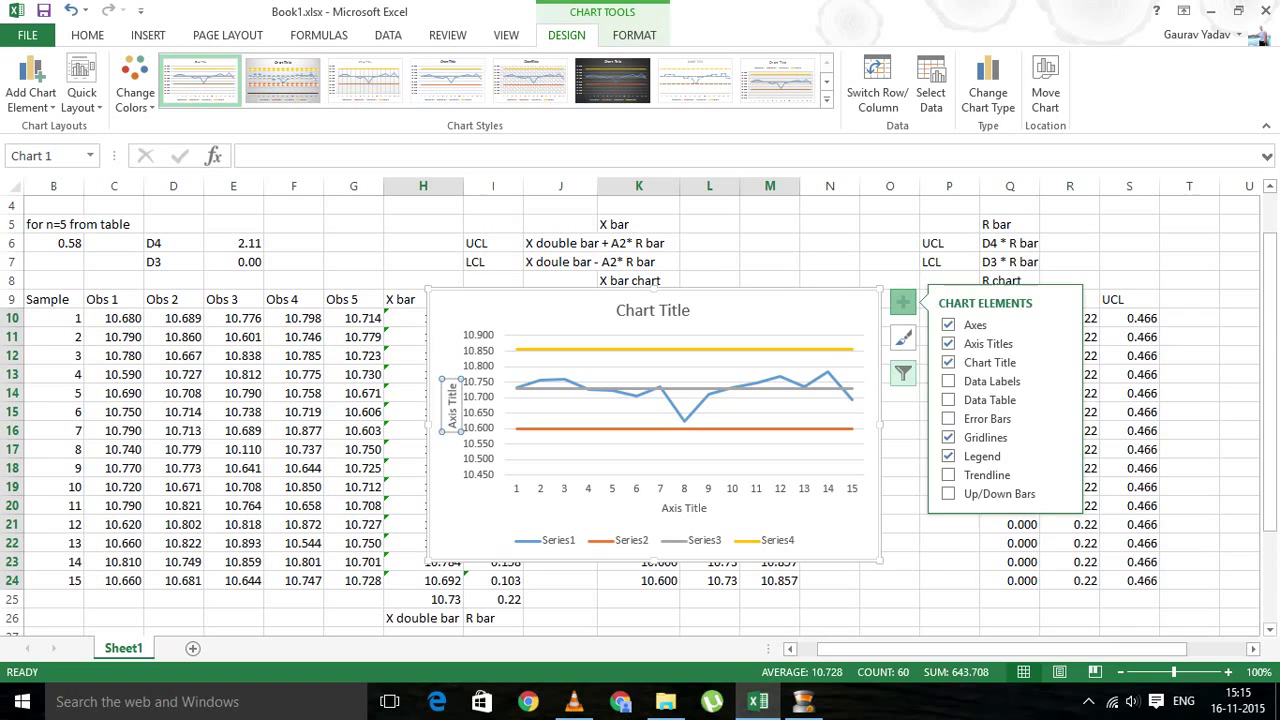
Open the X bar line chart's filter list of series and categories
click(903, 373)
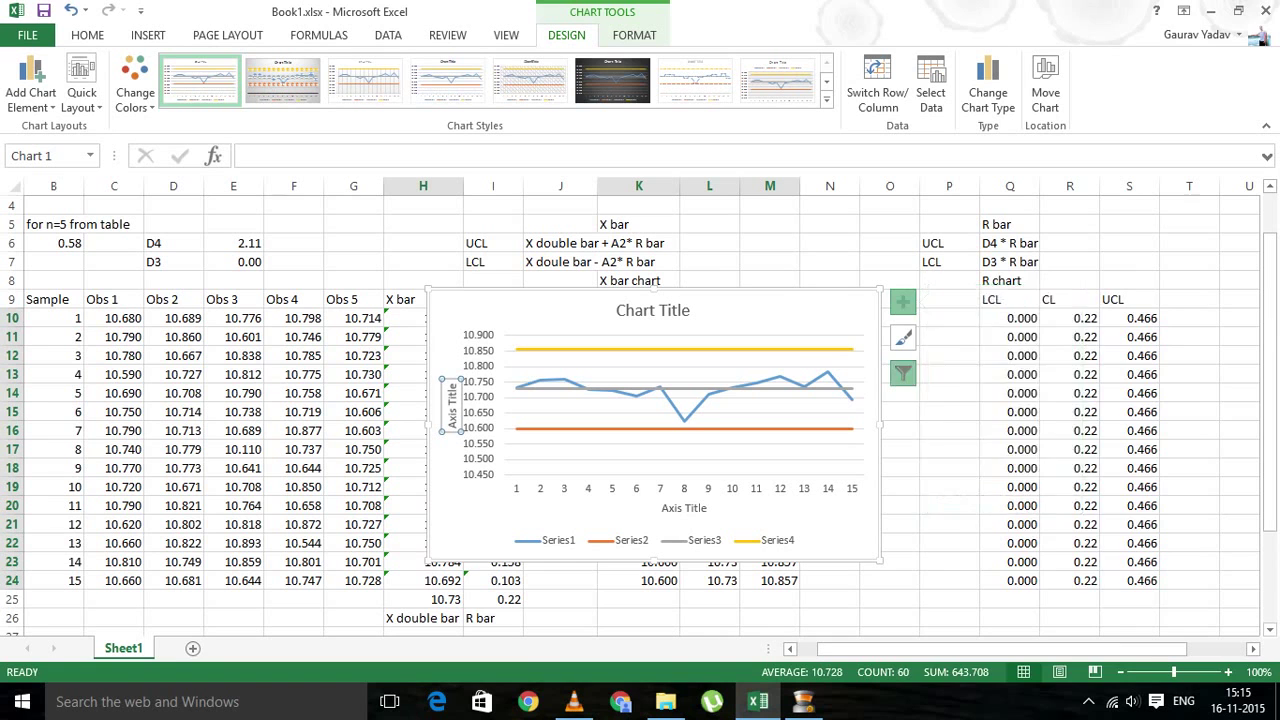
click(903, 373)
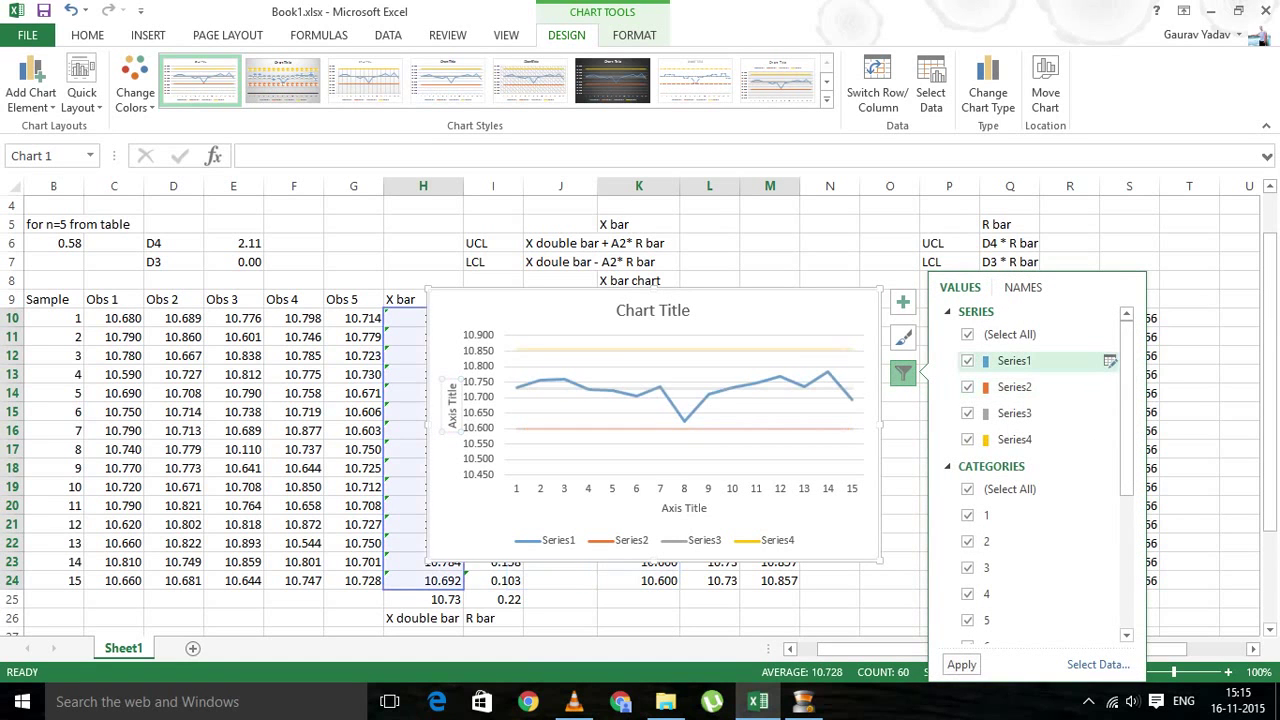